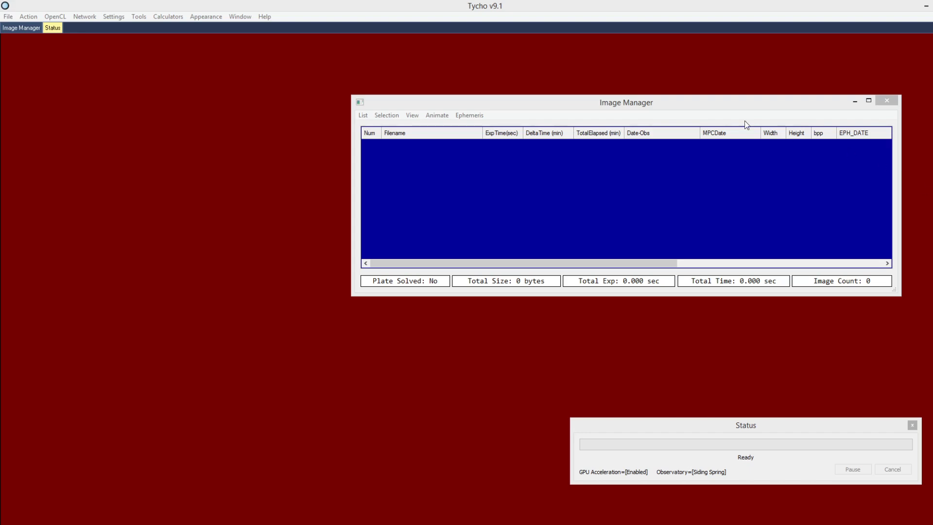
# Load all the ZTF07Sn FITS images from folder 1 into the Image Manager
pyautogui.click(648, 103)
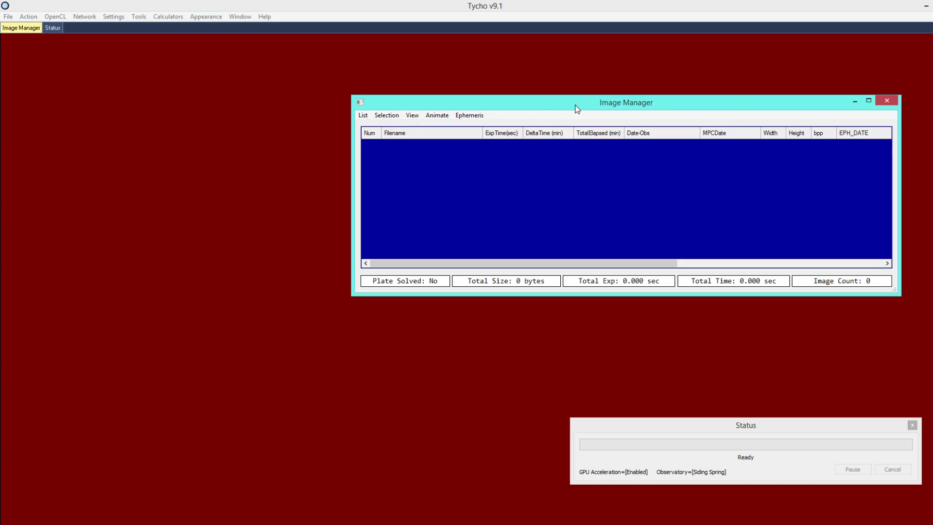
pyautogui.click(363, 115)
pyautogui.click(390, 127)
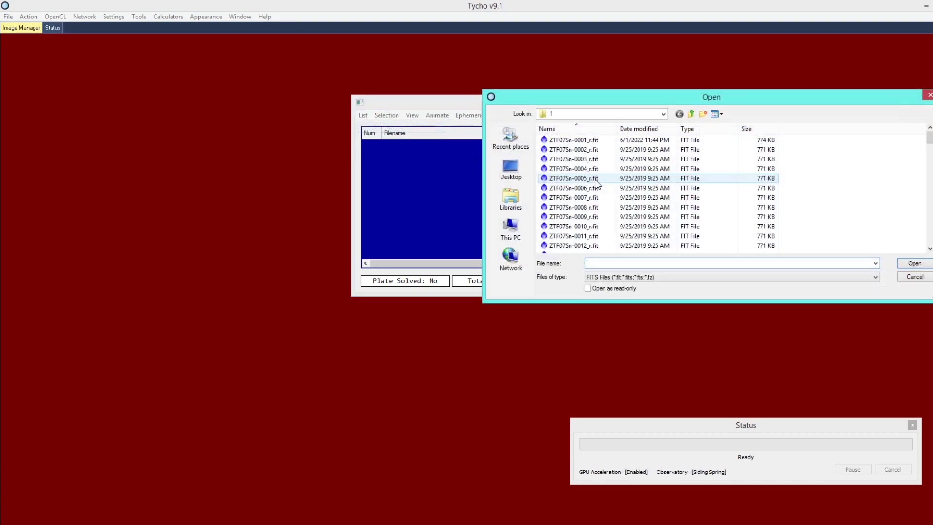
pyautogui.click(573, 178)
pyautogui.hotkey('ctrl', 'a')
pyautogui.click(914, 264)
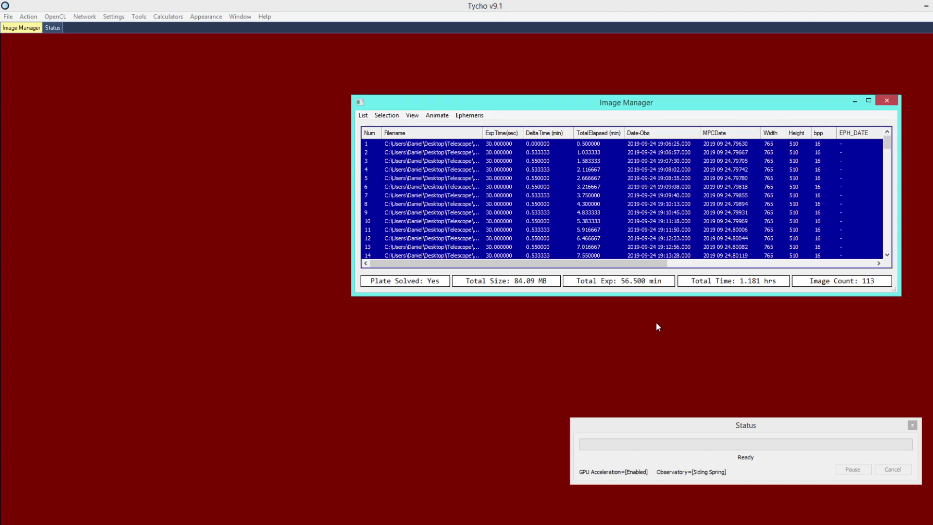
# Run Evaluate Images on the loaded set with 7 threads and the existing threshold settings
pyautogui.click(37, 19)
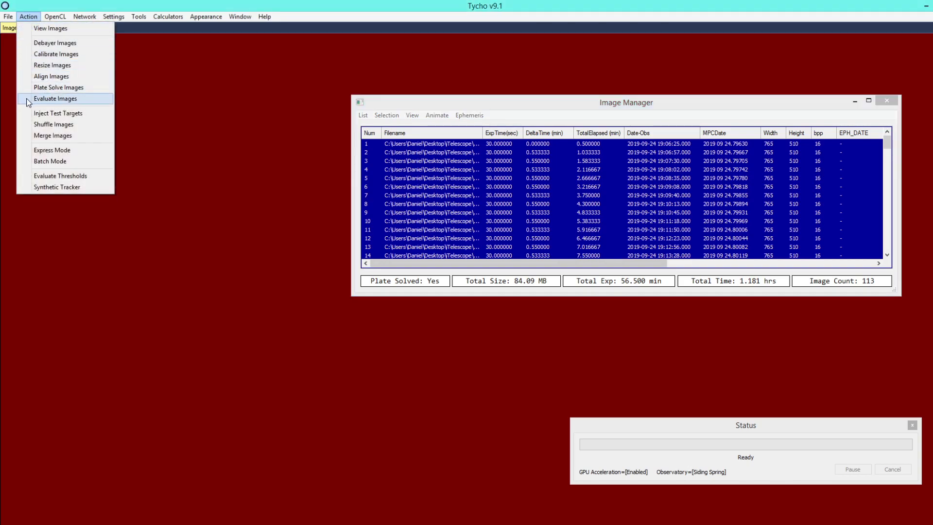
pyautogui.click(81, 102)
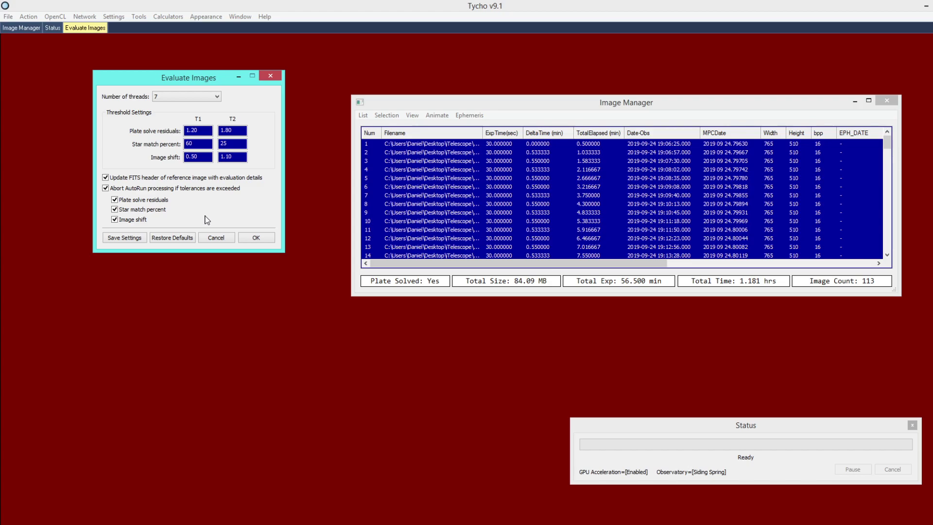
pyautogui.click(253, 241)
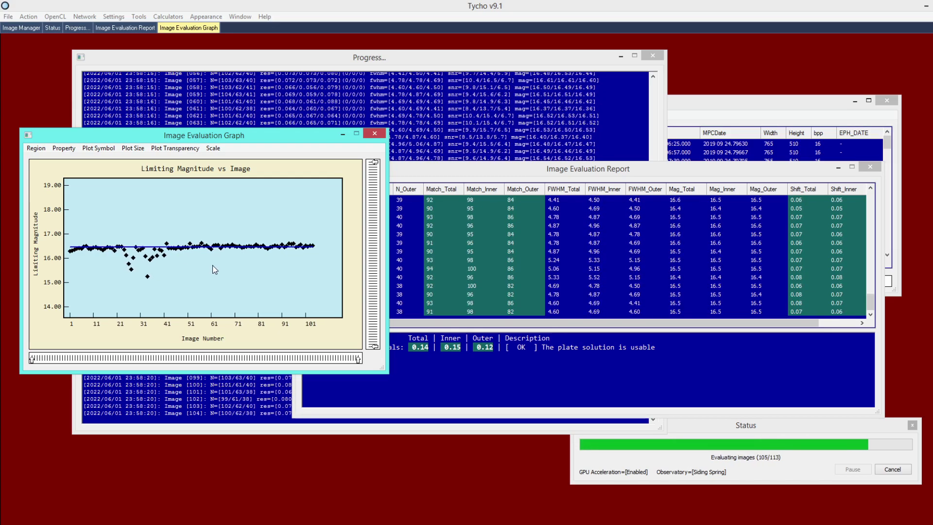
# Narrow the limiting magnitude graph's vertical range to about 14.00–16.90 and uncover the evaluation report beside the graph
pyautogui.moveTo(373, 163); pyautogui.dragTo(362, 241)
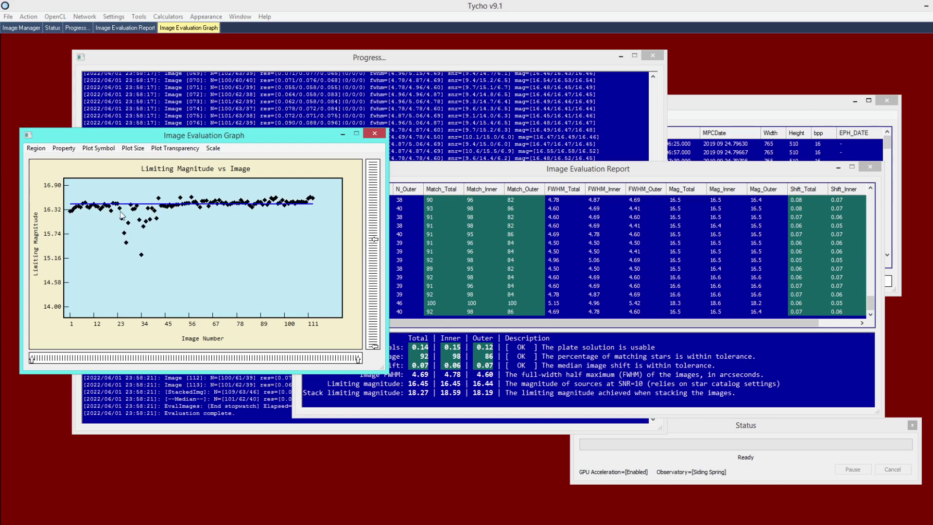
pyautogui.moveTo(175, 137); pyautogui.dragTo(186, 138)
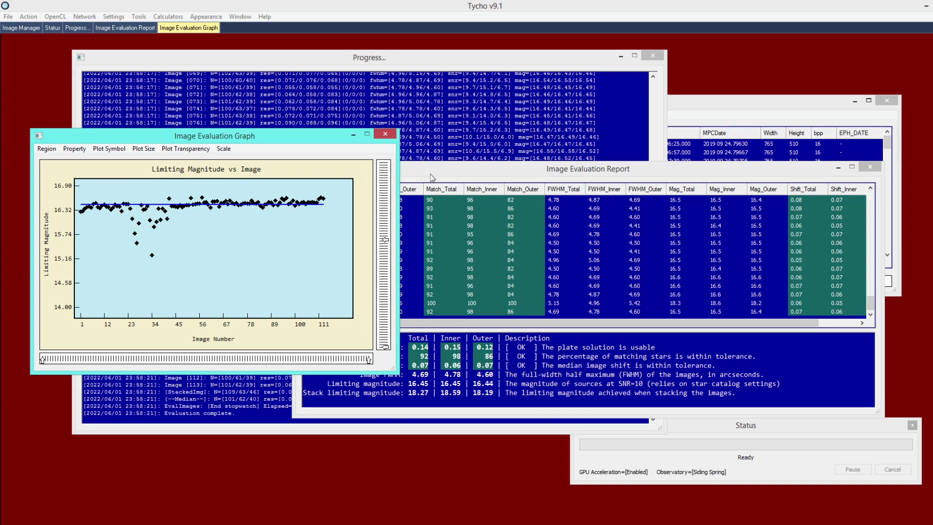
pyautogui.moveTo(430, 174); pyautogui.dragTo(506, 212)
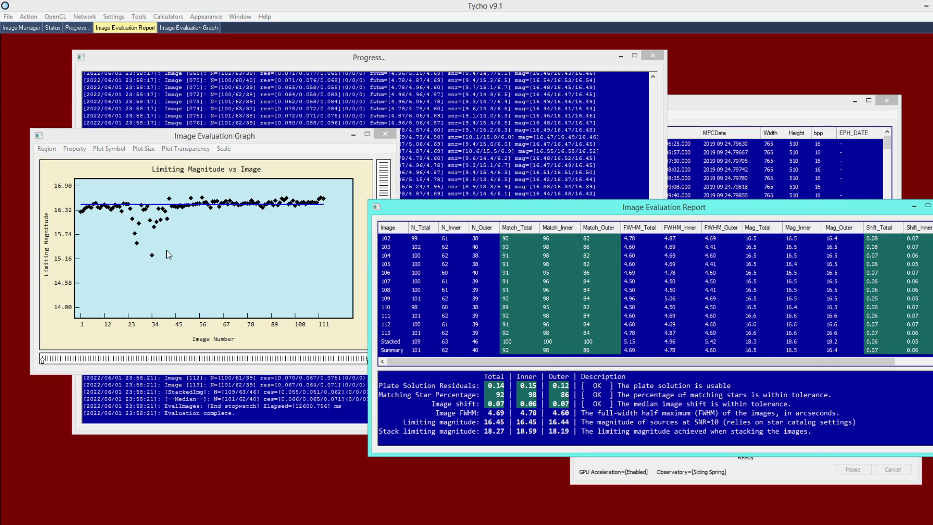
# Show the loaded images in the Image Viewer at 1x zoom and shift the viewer to uncover the evaluation graph
pyautogui.click(28, 16)
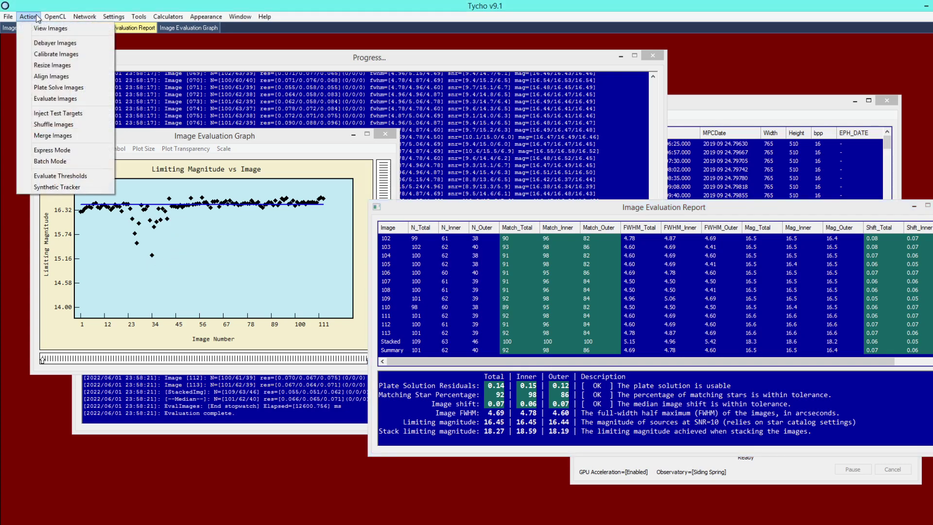
pyautogui.click(37, 28)
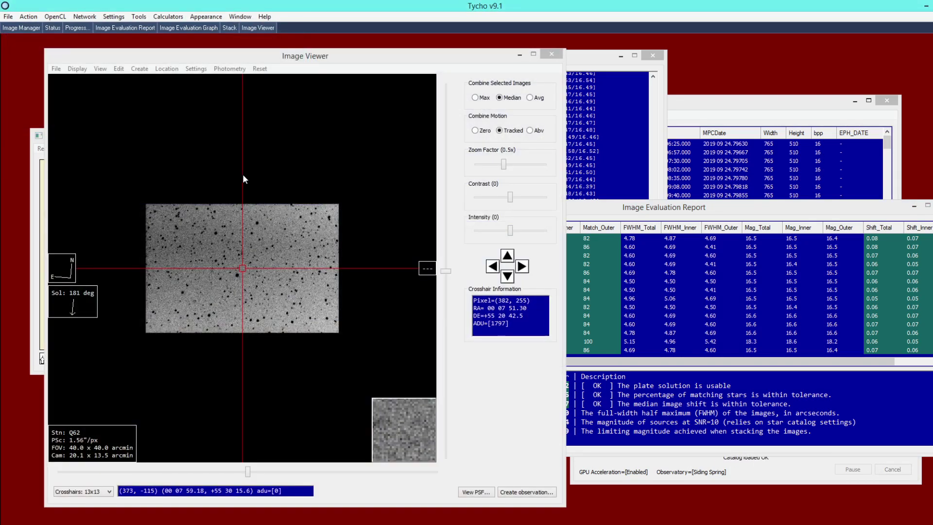
pyautogui.scroll(1, 241, 209)
pyautogui.scroll(1, 241, 209)
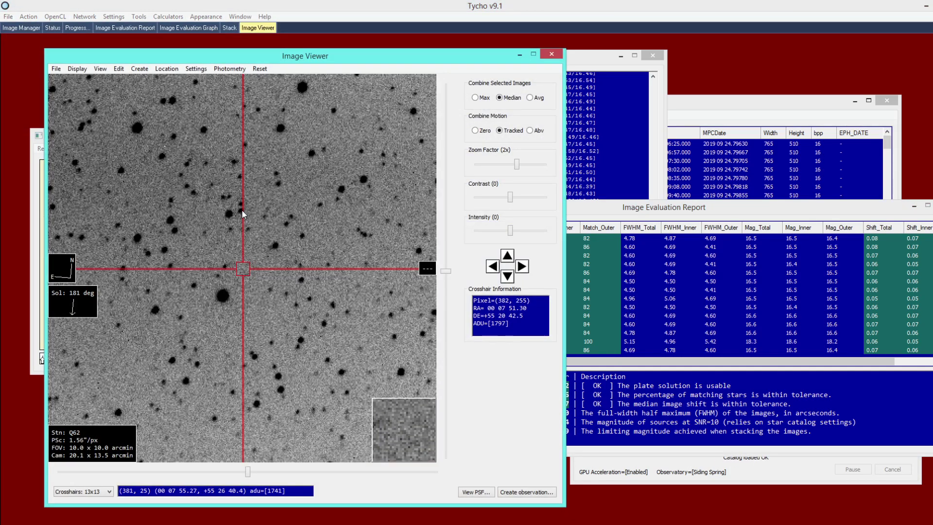
pyautogui.scroll(-1, 241, 209)
pyautogui.moveTo(228, 56); pyautogui.dragTo(292, 56)
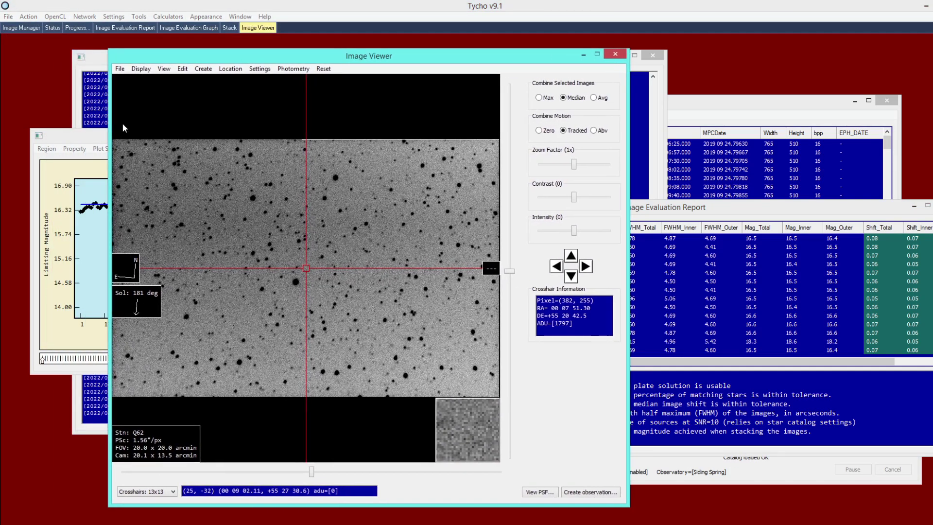
# Examine the evaluation report's rows for images 23 to 36 alongside the limiting magnitude graph
pyautogui.moveTo(83, 136); pyautogui.dragTo(69, 159)
pyautogui.moveTo(110, 229); pyautogui.dragTo(156, 286)
pyautogui.moveTo(706, 213); pyautogui.dragTo(682, 218)
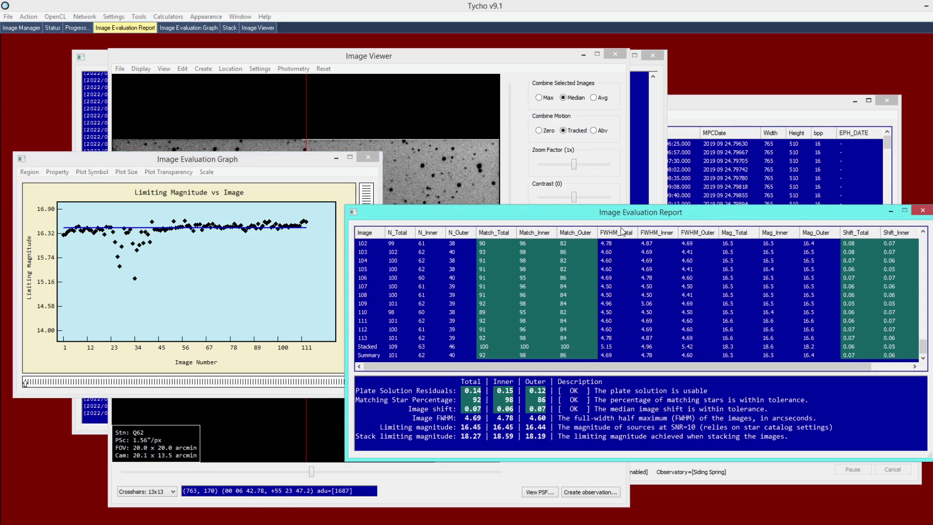
pyautogui.moveTo(923, 346); pyautogui.dragTo(921, 273)
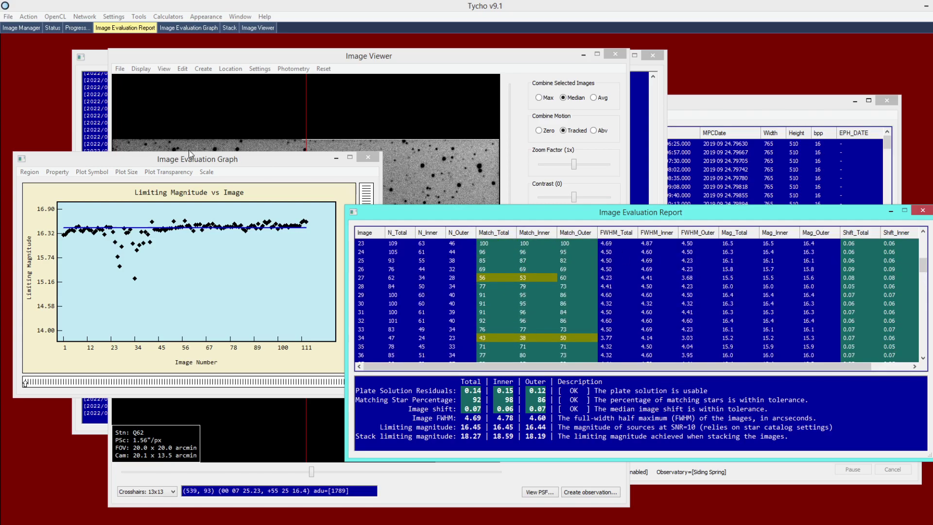
pyautogui.moveTo(210, 161); pyautogui.dragTo(200, 173)
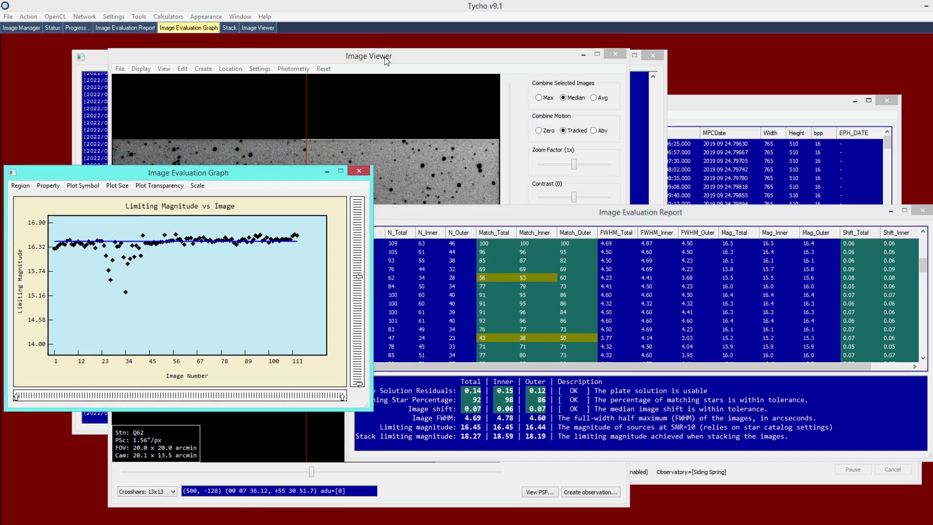
# Bring the Image Viewer forward, lower its contrast to -179 and shift the star field slightly
pyautogui.moveTo(384, 57); pyautogui.dragTo(302, 59)
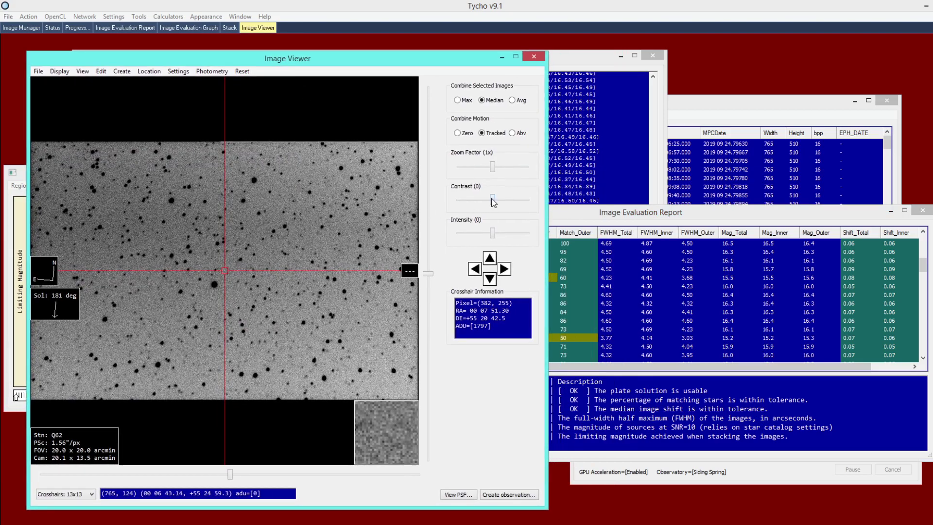
pyautogui.moveTo(493, 202); pyautogui.dragTo(486, 202)
pyautogui.moveTo(306, 224); pyautogui.dragTo(323, 211)
# Place the evaluation report beside the viewer and compare image 27 with images 23 and 24 by alternating between them
pyautogui.moveTo(555, 218); pyautogui.dragTo(671, 210)
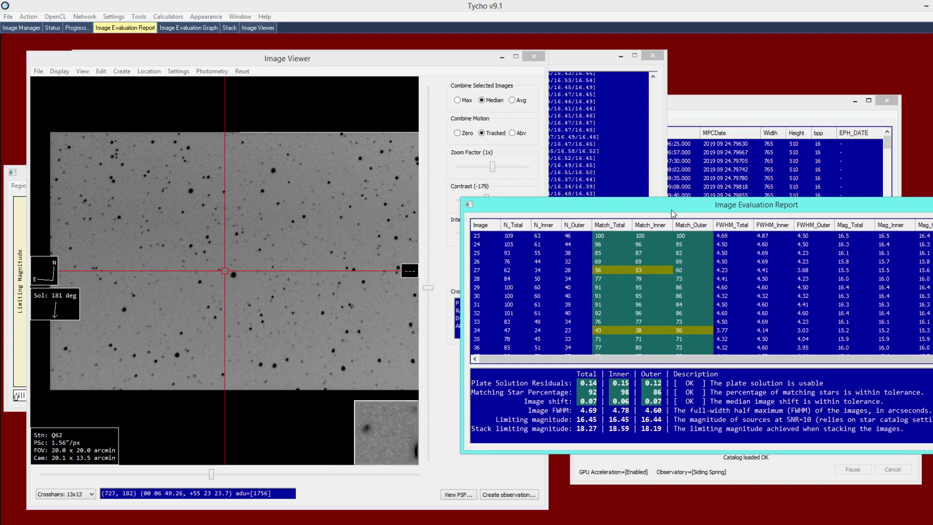
pyautogui.click(604, 239)
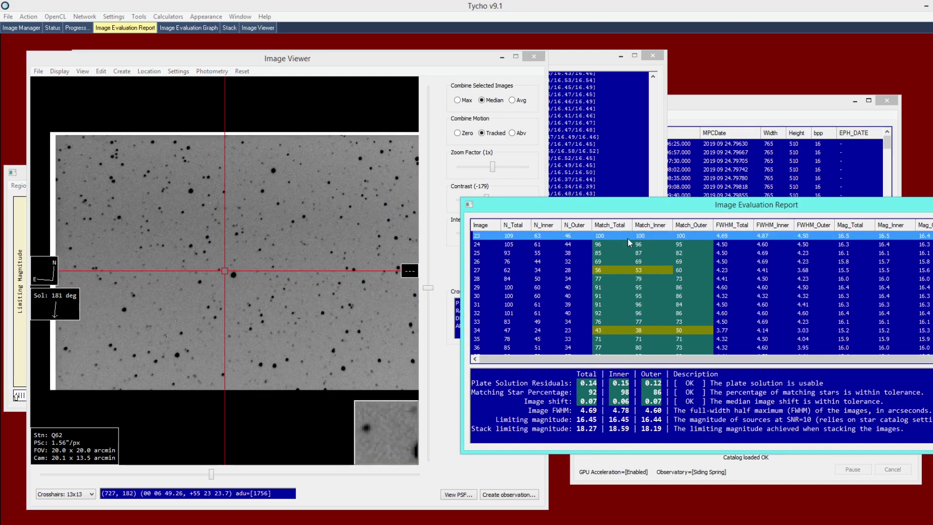
pyautogui.scroll(1, 627, 237)
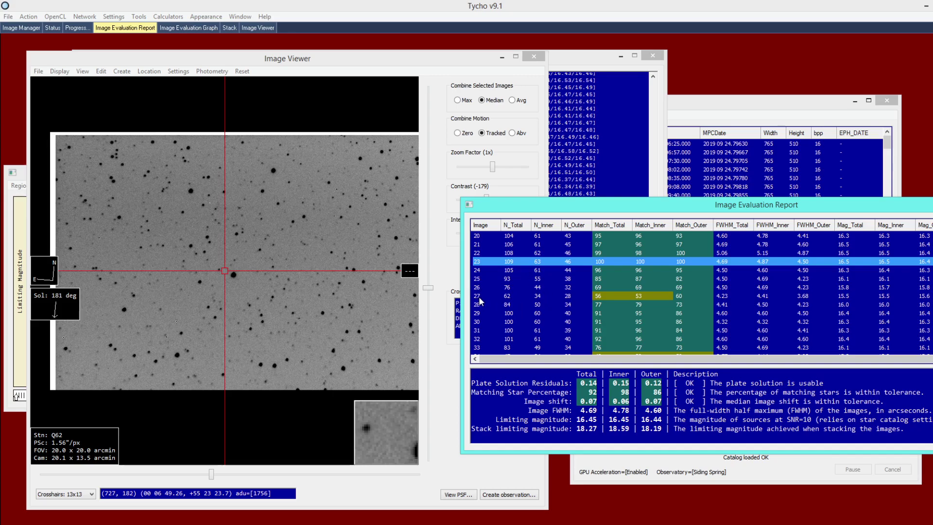
pyautogui.click(621, 298)
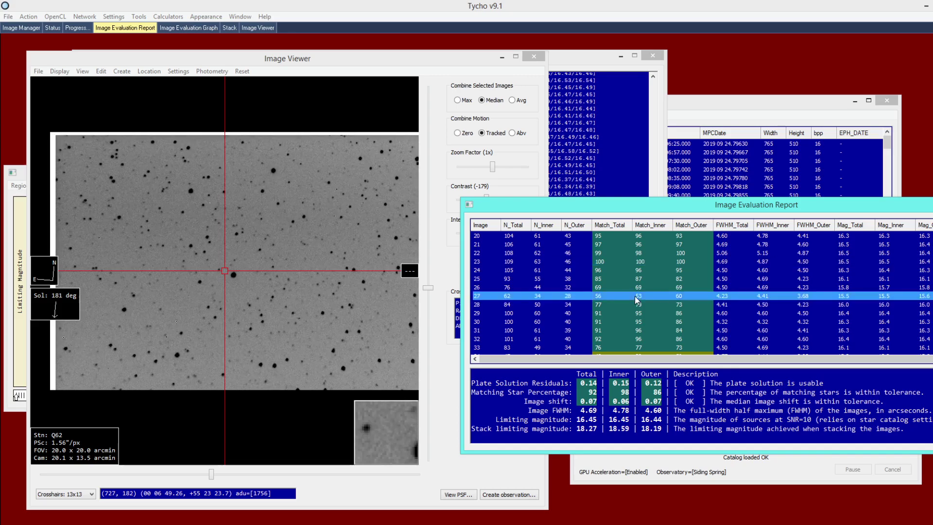
pyautogui.click(630, 264)
pyautogui.click(625, 298)
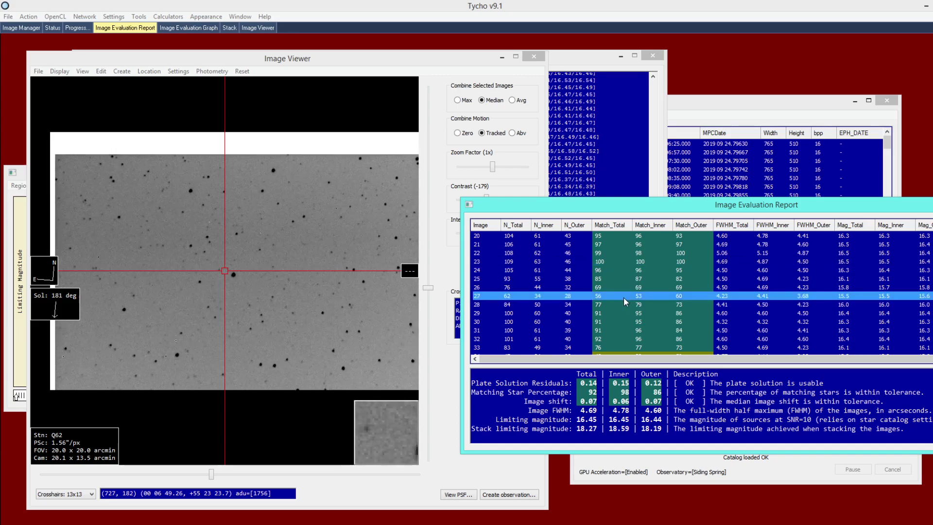
pyautogui.click(622, 264)
pyautogui.click(613, 292)
pyautogui.click(615, 267)
pyautogui.click(608, 294)
pyautogui.click(611, 261)
pyautogui.click(605, 295)
pyautogui.click(634, 269)
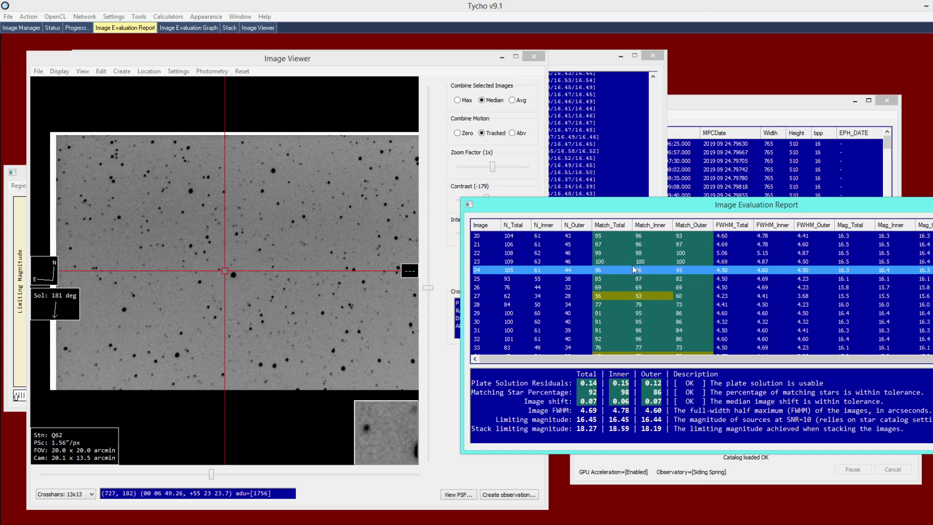
# Bring the evaluation graph forward and examine the per-image plots of FWHM and SNR
pyautogui.moveTo(25, 174); pyautogui.dragTo(33, 167)
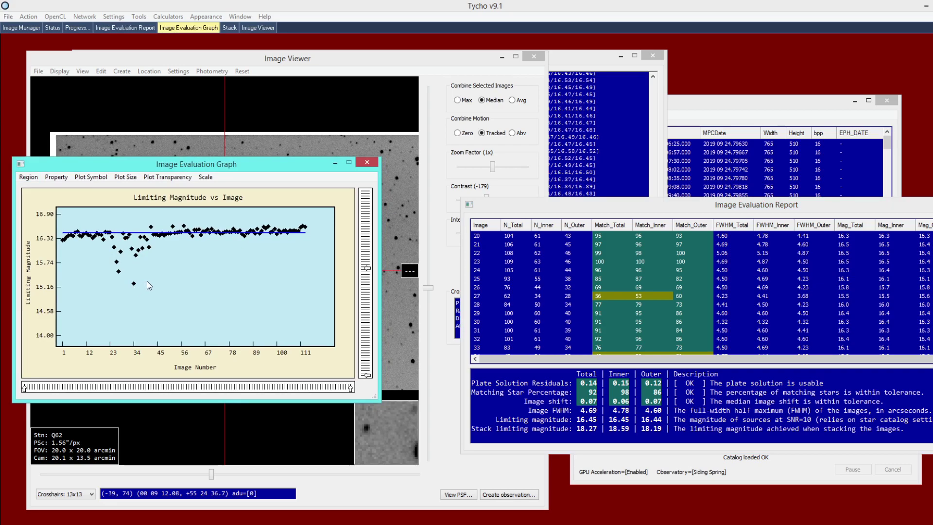
pyautogui.click(58, 178)
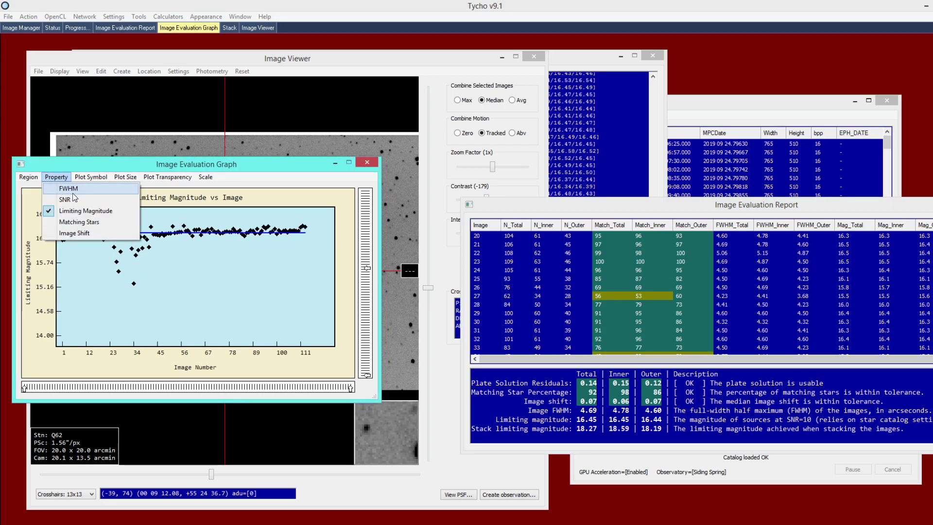
pyautogui.click(73, 192)
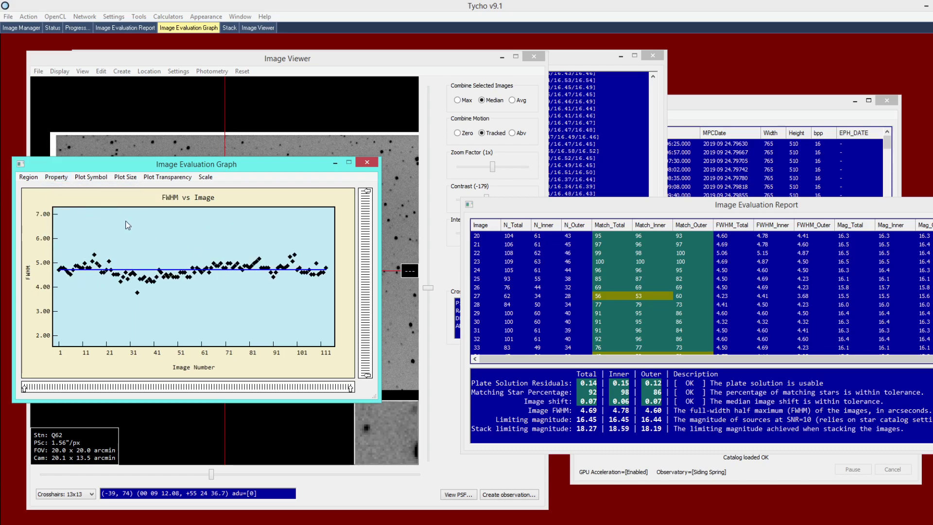
pyautogui.click(55, 178)
pyautogui.click(65, 200)
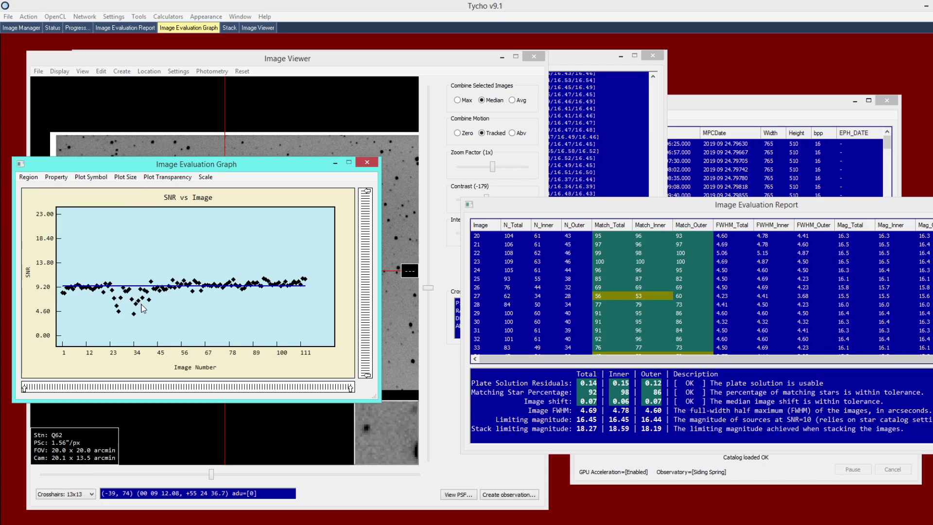
# Bring the evaluation report back into view and review the Star Catalog settings, leaving them without changes
pyautogui.click(507, 205)
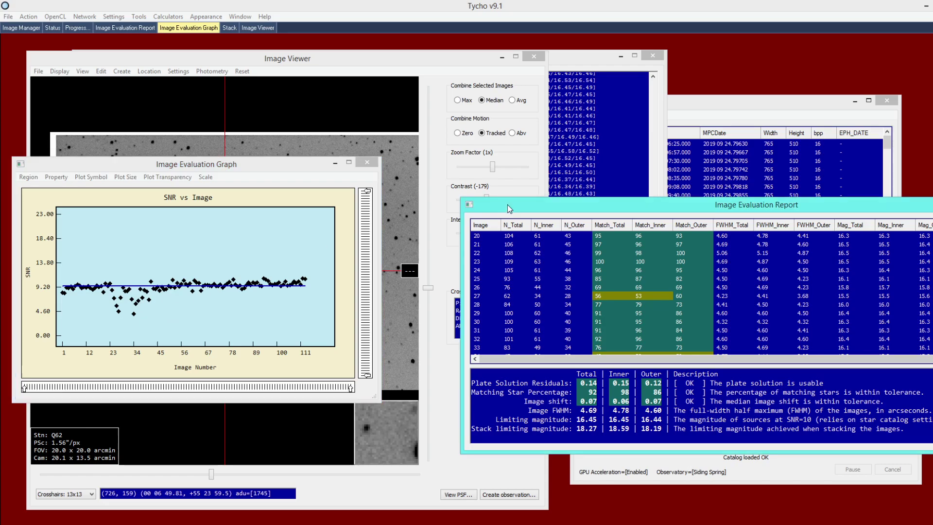
pyautogui.click(497, 257)
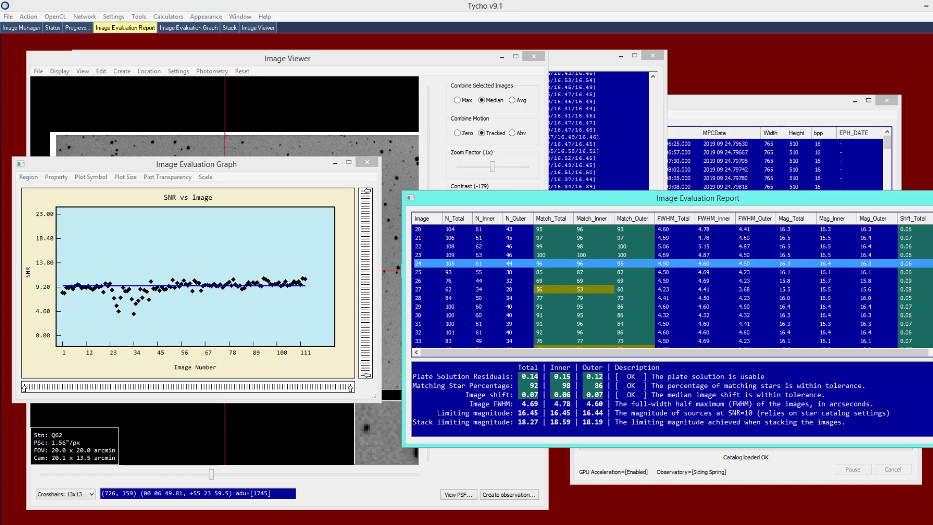
pyautogui.click(114, 17)
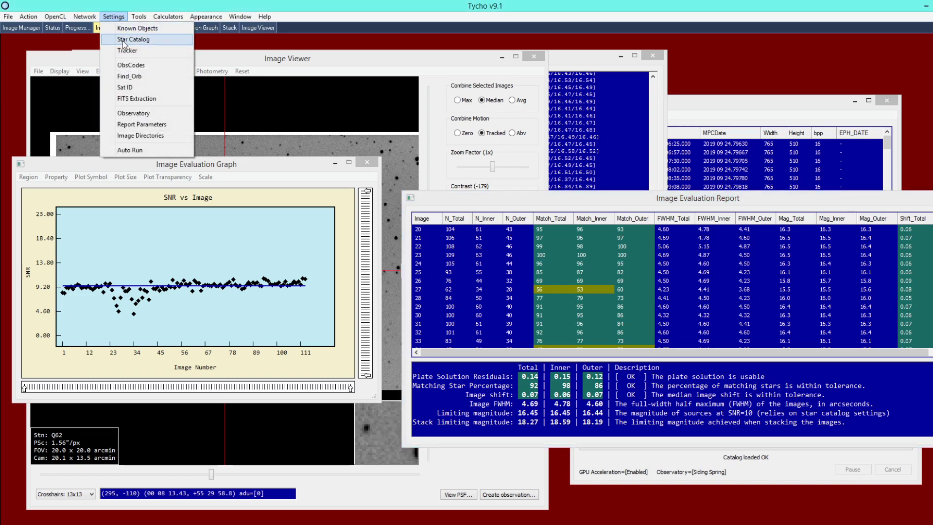
pyautogui.click(123, 39)
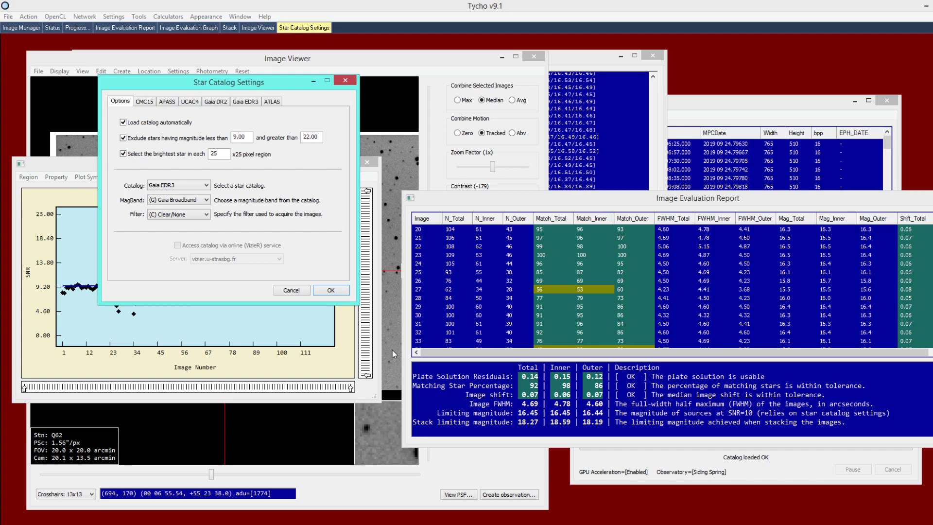
pyautogui.click(290, 291)
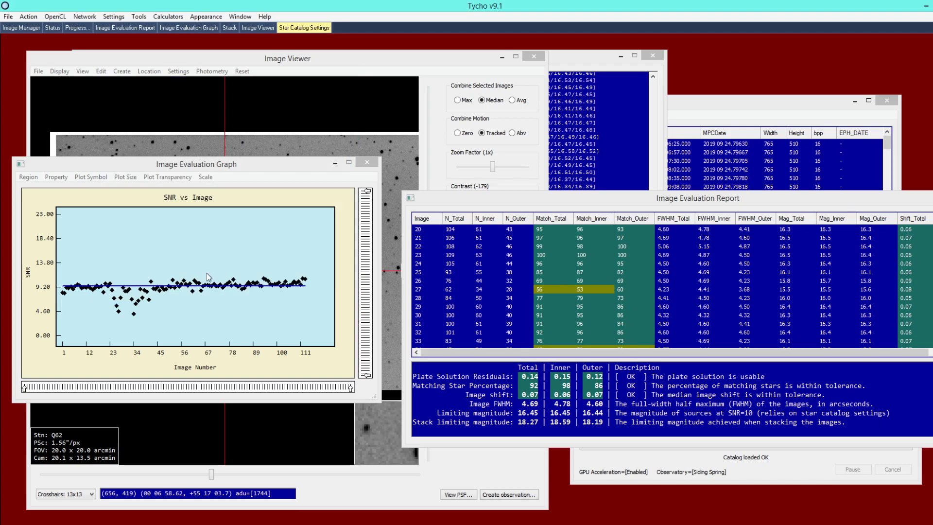
# Plot Matching Stars and Image Shift per image in the evaluation graph and examine both curves
pyautogui.click(57, 177)
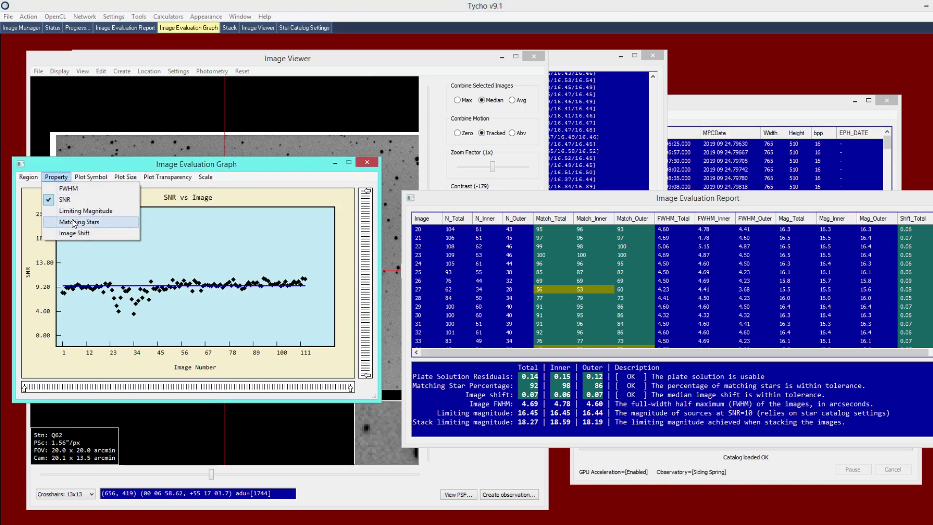
pyautogui.click(72, 222)
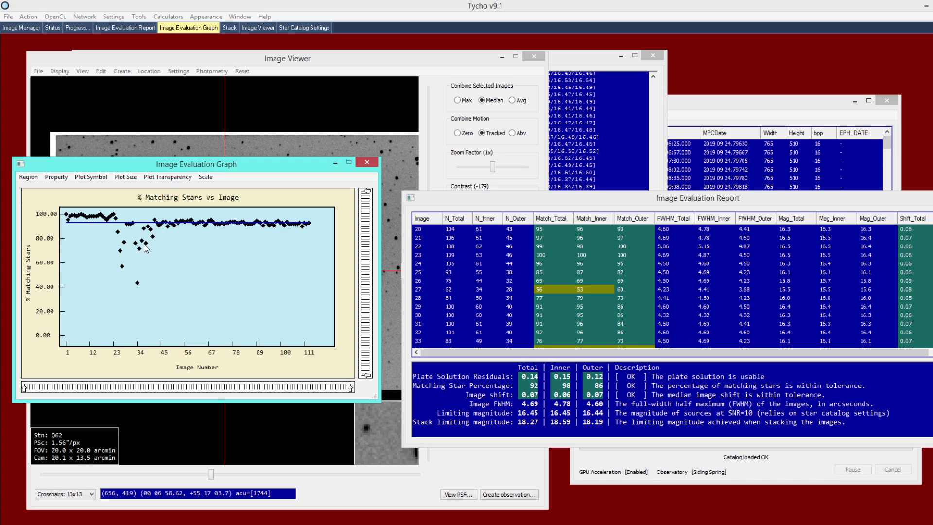
pyautogui.click(56, 177)
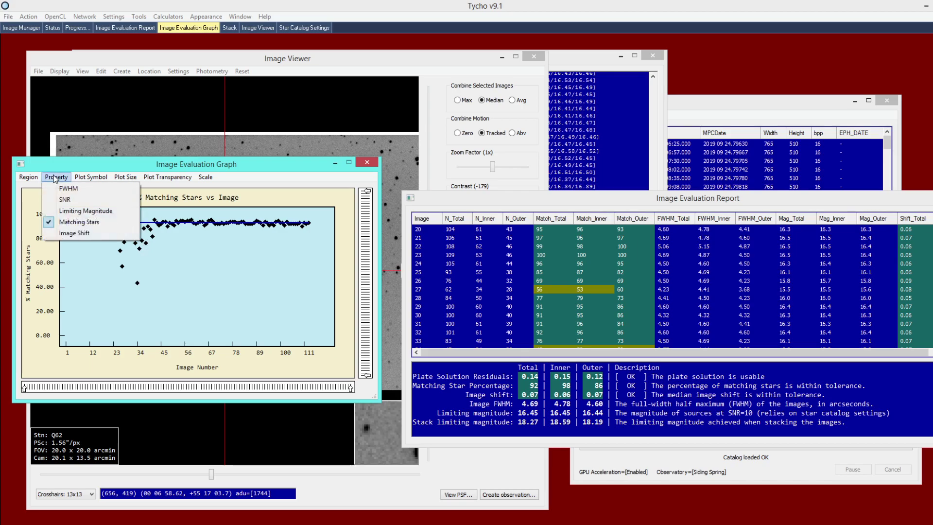
pyautogui.click(71, 234)
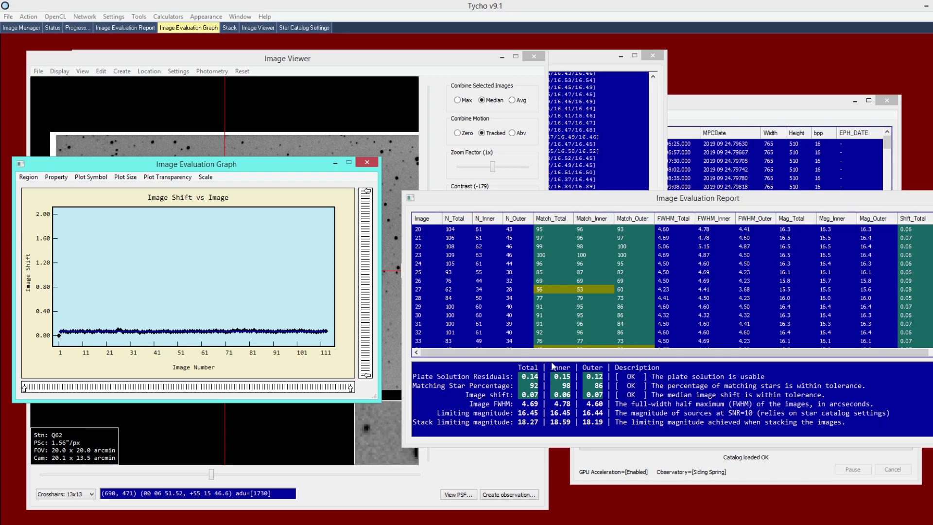
# Reset and clear the image list, and load all FITS images from folder 2
pyautogui.click(698, 122)
pyautogui.click(363, 115)
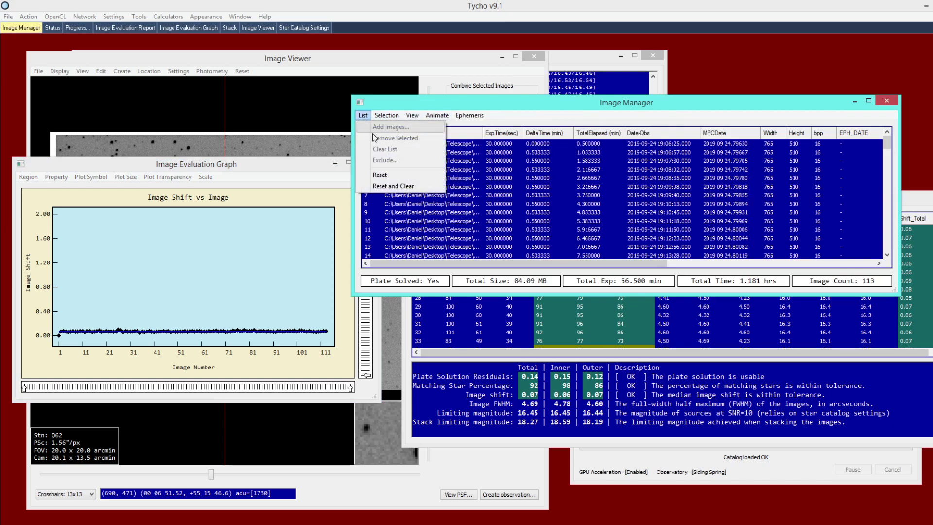
pyautogui.click(393, 186)
pyautogui.click(363, 115)
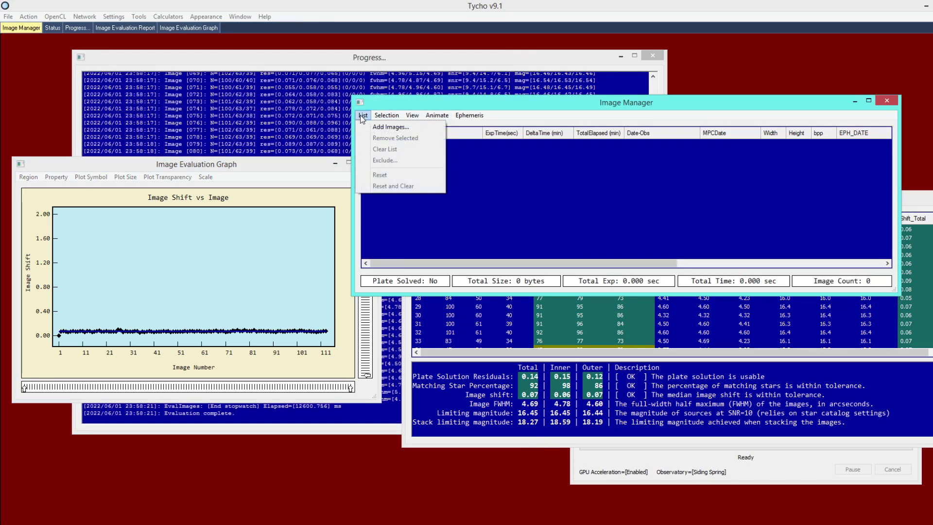
pyautogui.click(363, 127)
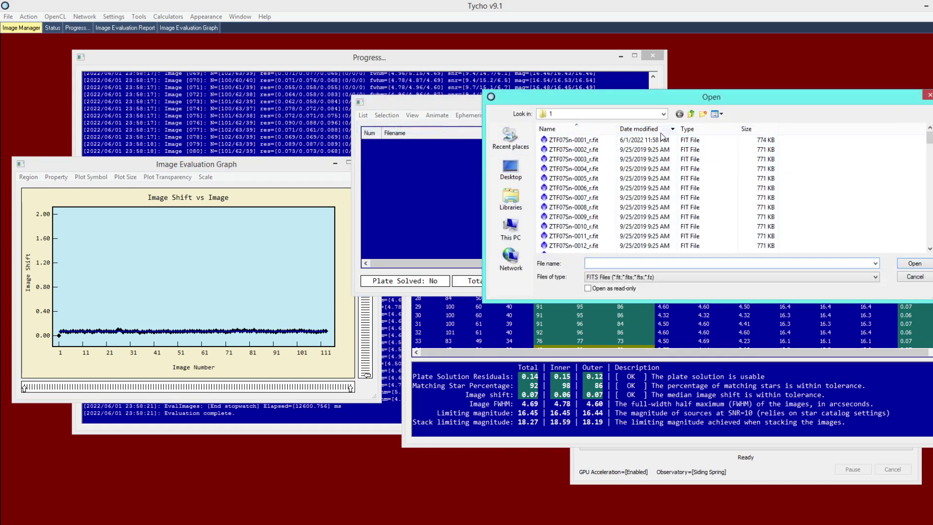
pyautogui.click(690, 113)
pyautogui.doubleClick(554, 149)
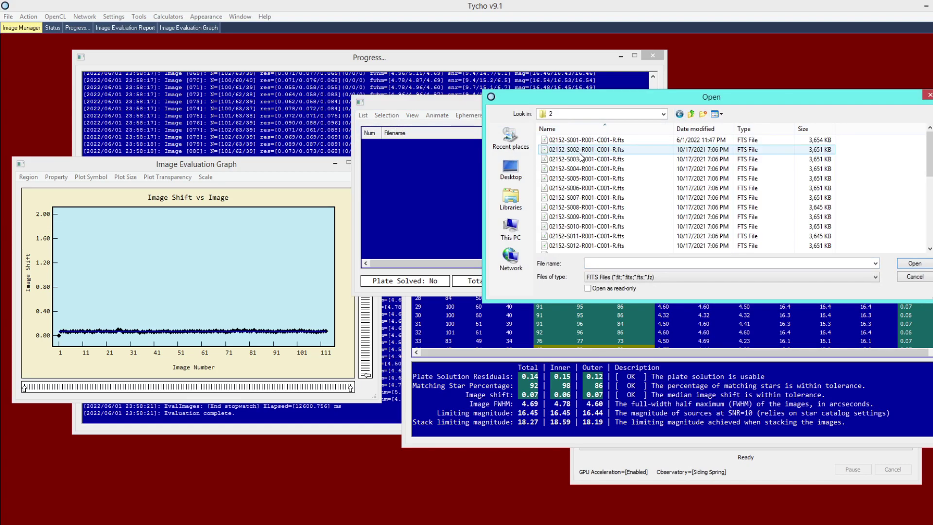
pyautogui.hotkey('ctrl', 'a')
pyautogui.click(914, 263)
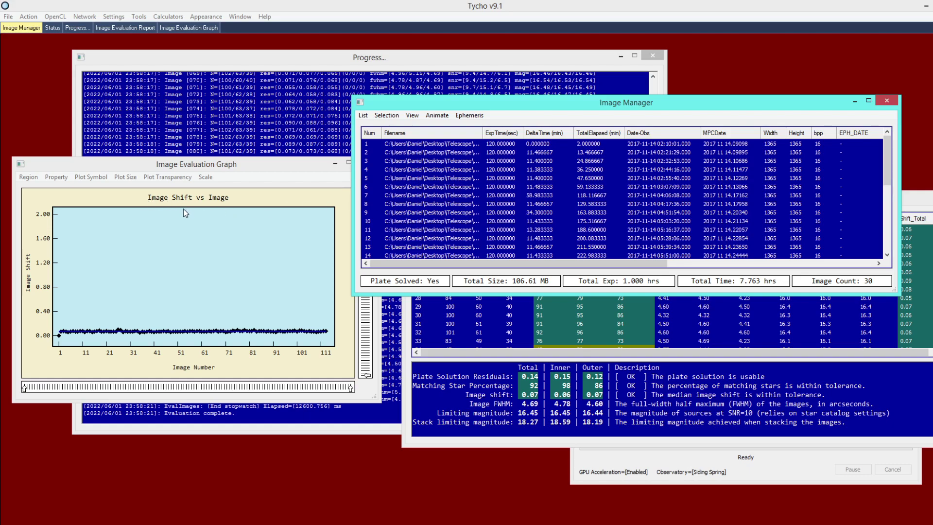
# Run Evaluate Images on the loaded set with the current thresholds and move the report clear of the graph
pyautogui.click(29, 16)
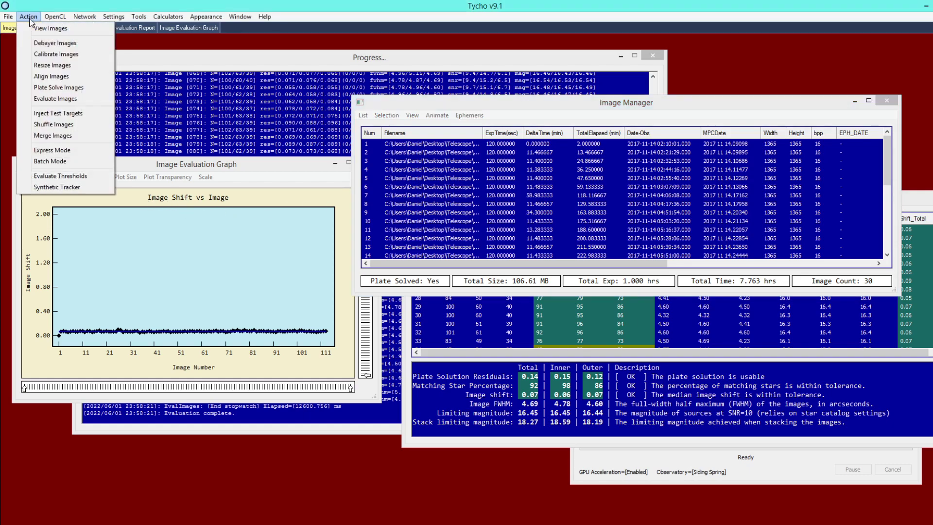
pyautogui.click(49, 99)
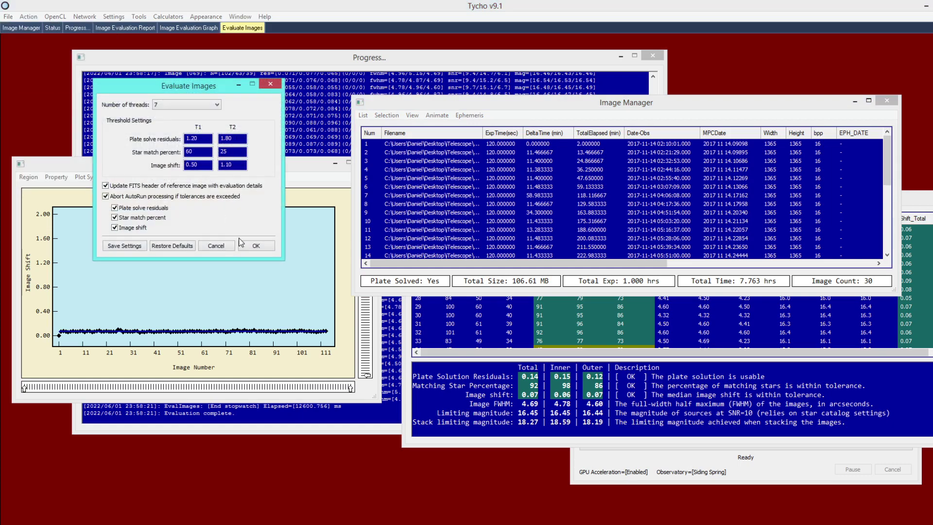
pyautogui.click(254, 245)
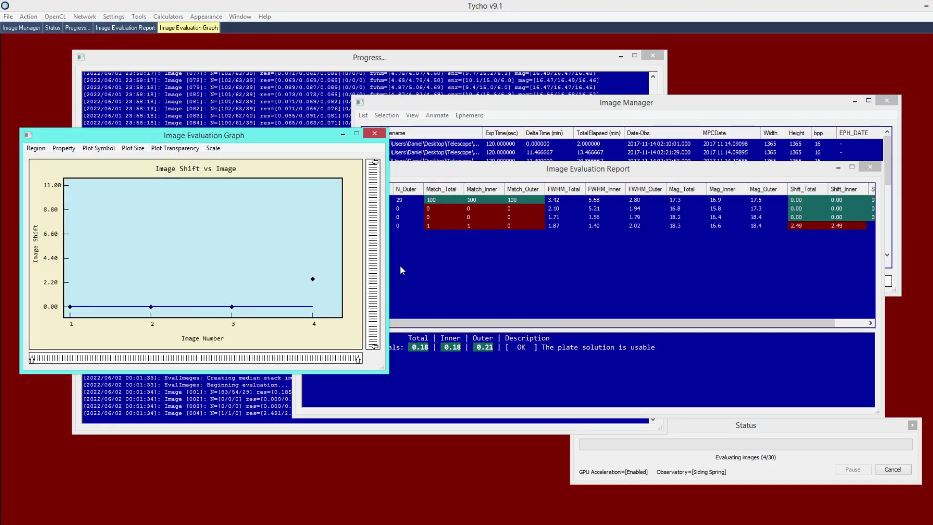
pyautogui.moveTo(463, 179); pyautogui.dragTo(554, 209)
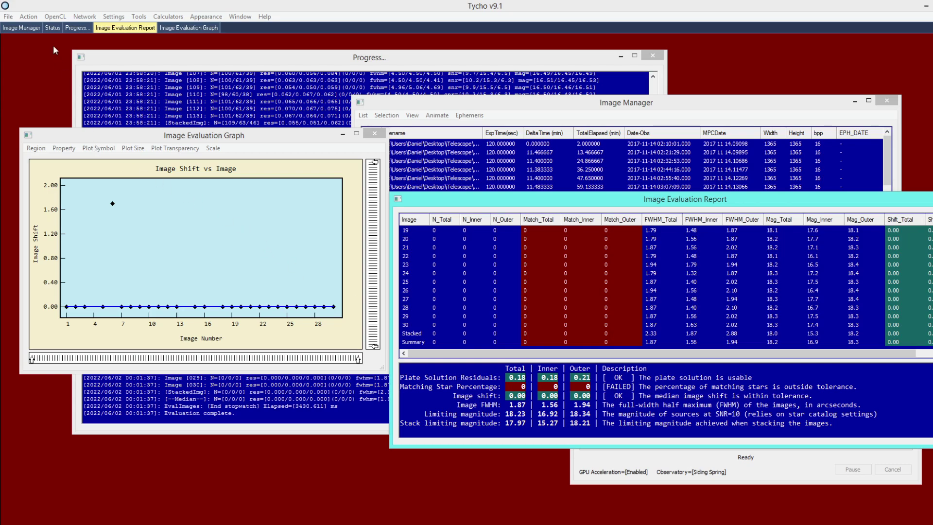
# Open the loaded images in the Image Viewer and animate the set to inspect the frames
pyautogui.click(38, 19)
pyautogui.click(39, 30)
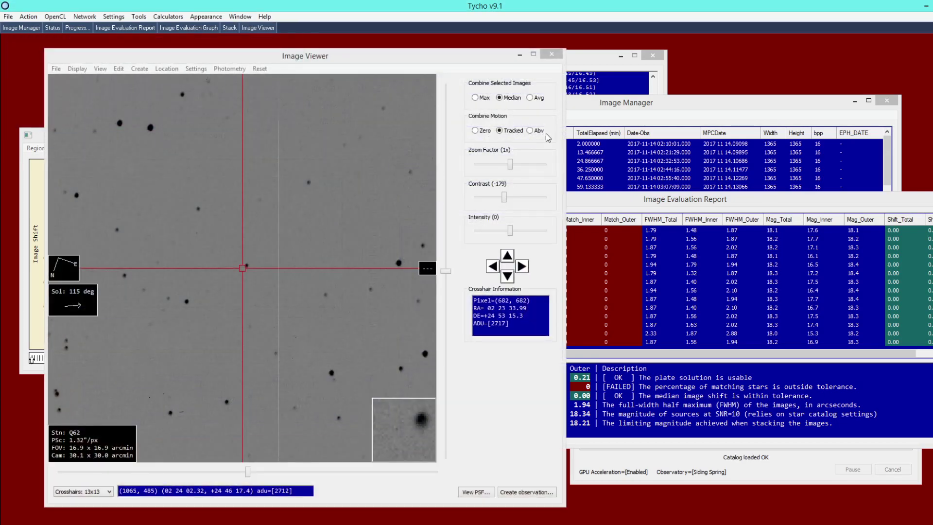
pyautogui.click(632, 103)
pyautogui.click(436, 115)
pyautogui.click(448, 152)
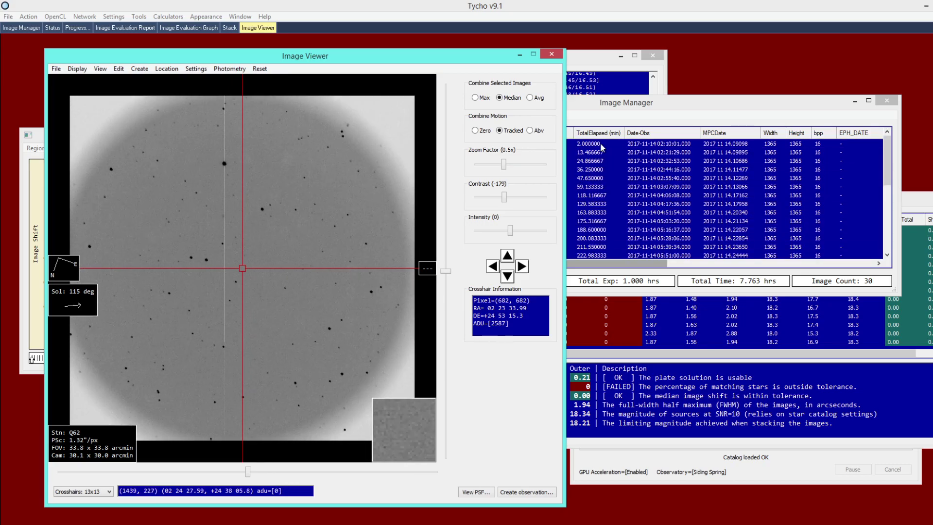
# Overlay the catalog stars on the image and compare the markers with the stars in several areas
pyautogui.click(77, 68)
pyautogui.click(100, 79)
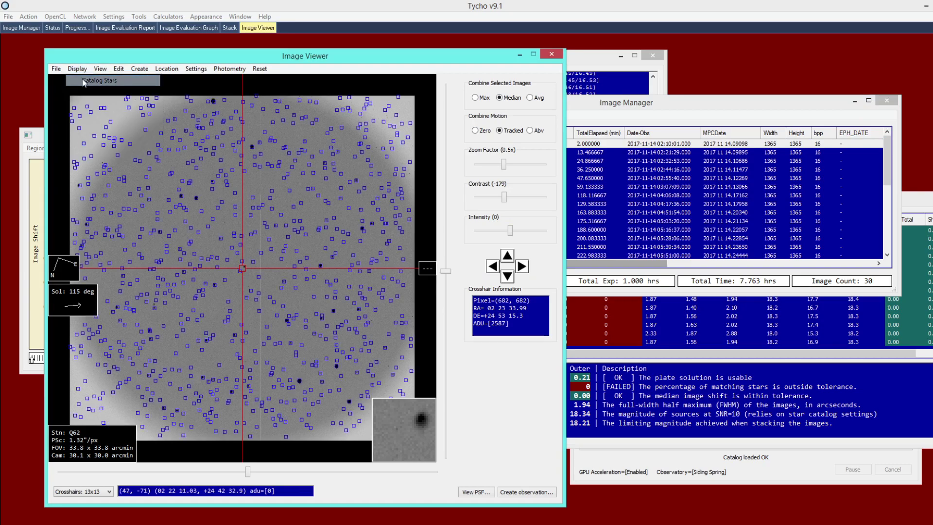
pyautogui.scroll(2, 206, 188)
pyautogui.scroll(1, 256, 250)
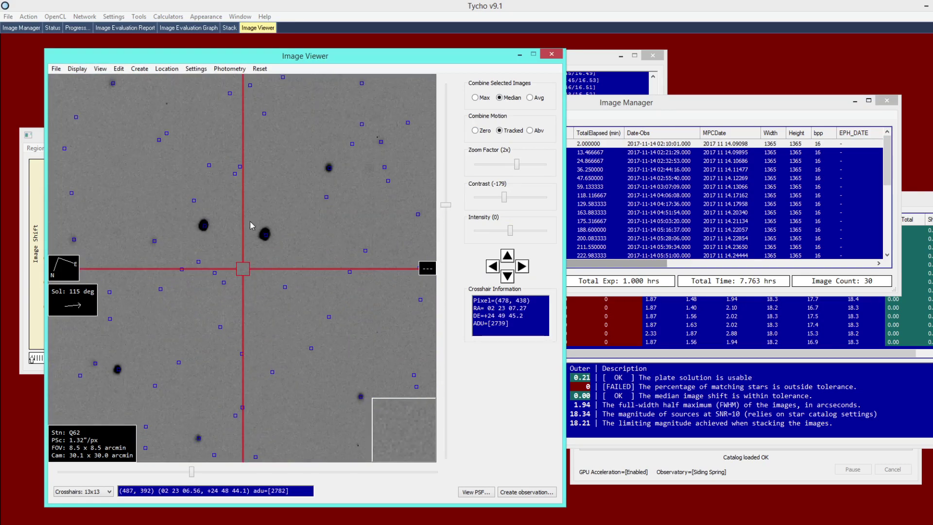
pyautogui.scroll(-1, 268, 242)
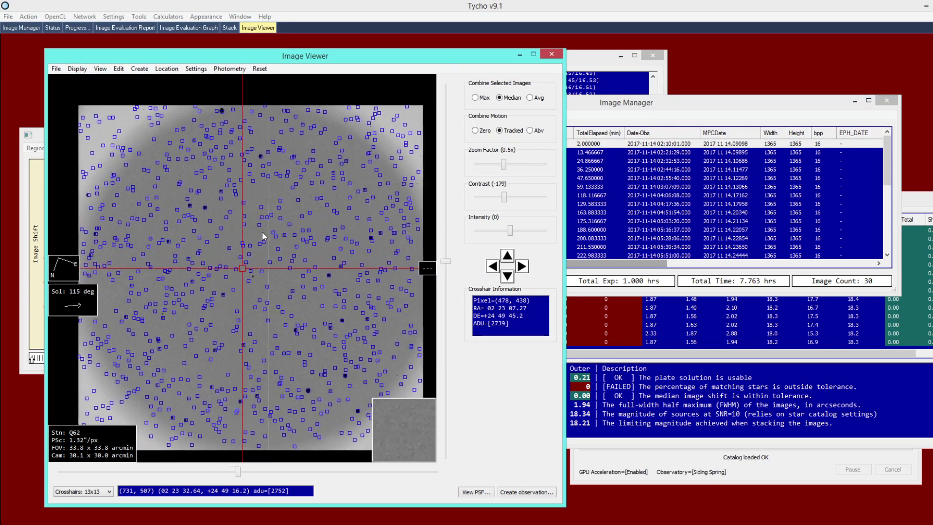
pyautogui.moveTo(261, 232); pyautogui.dragTo(177, 150)
pyautogui.scroll(1, 248, 215)
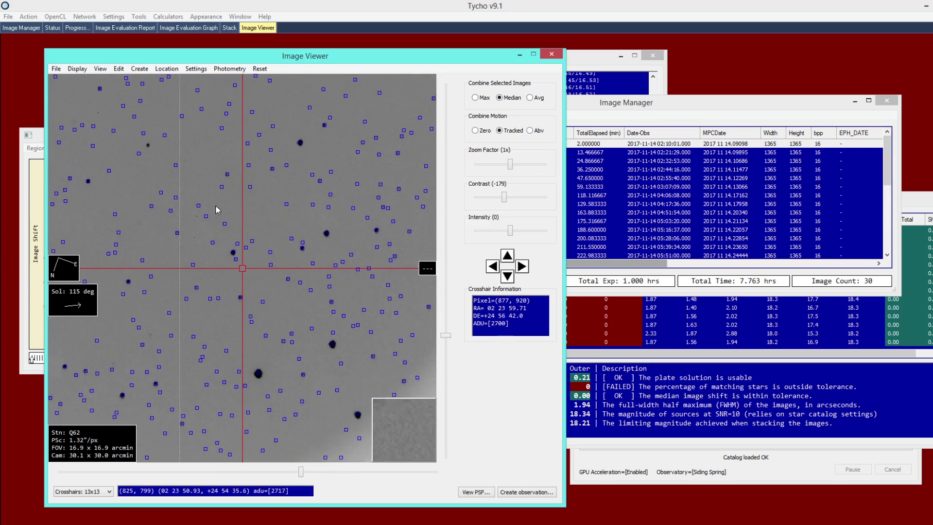
pyautogui.scroll(-1, 215, 205)
# Animate the image set again and bring the evaluation report forward to examine its matching-star results
pyautogui.moveTo(629, 106); pyautogui.dragTo(653, 123)
pyautogui.click(501, 128)
pyautogui.click(510, 154)
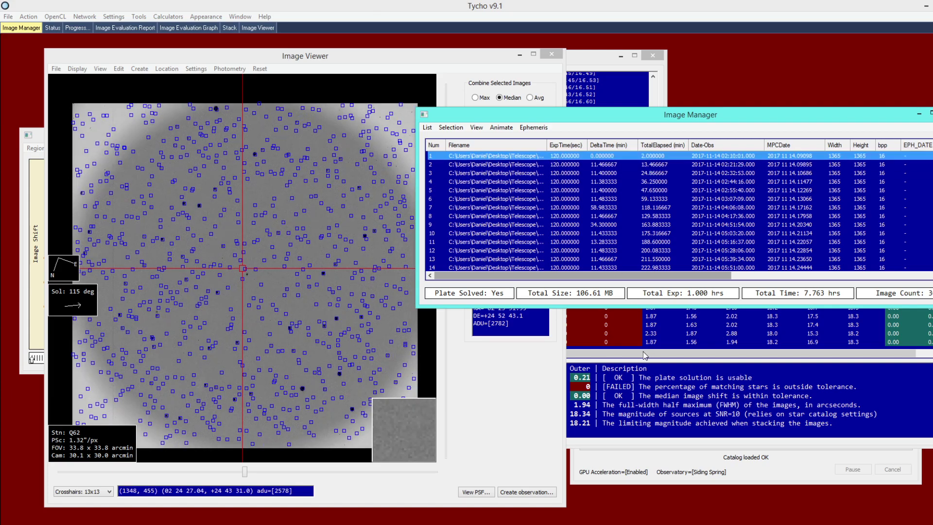
pyautogui.click(125, 27)
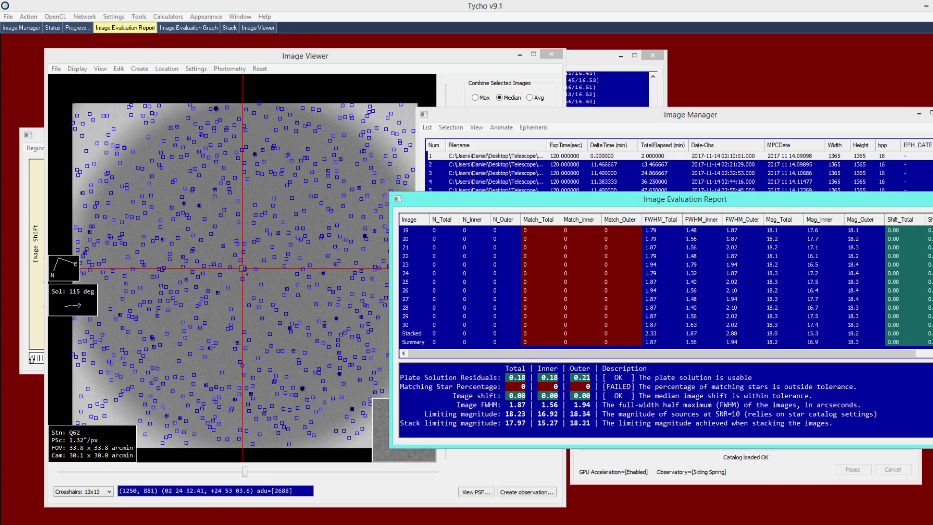
# Reset and clear the image list, and load all FITS images from folder 3
pyautogui.click(428, 127)
pyautogui.click(456, 198)
pyautogui.click(428, 129)
pyautogui.click(455, 139)
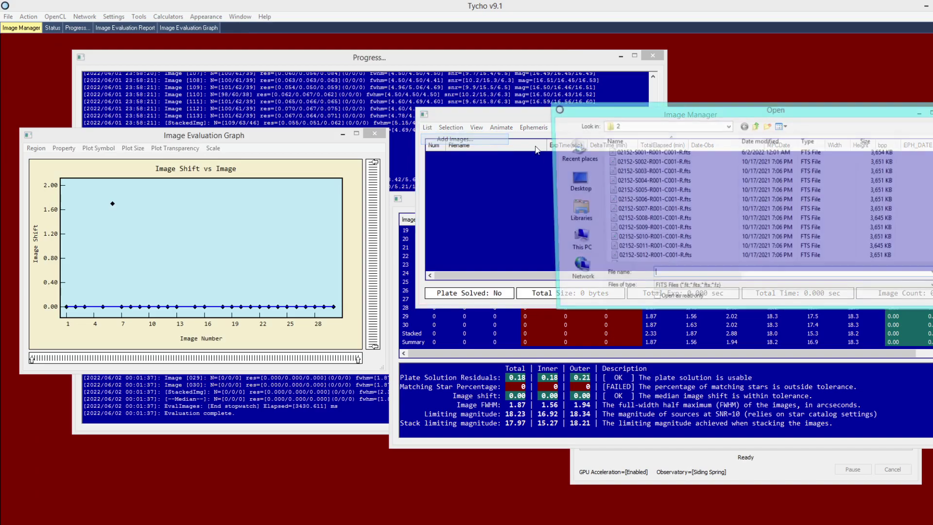
pyautogui.click(755, 126)
pyautogui.doubleClick(622, 174)
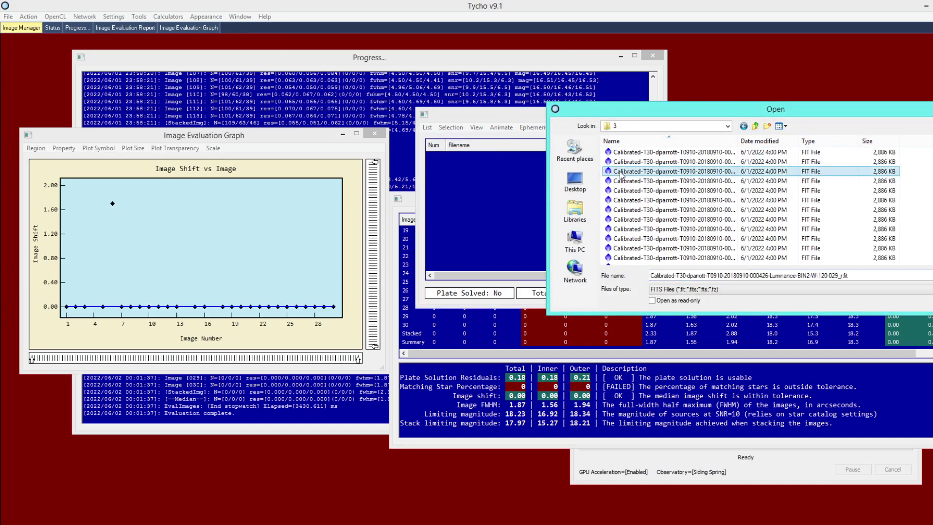
pyautogui.hotkey('ctrl', 'a')
pyautogui.press('Return')
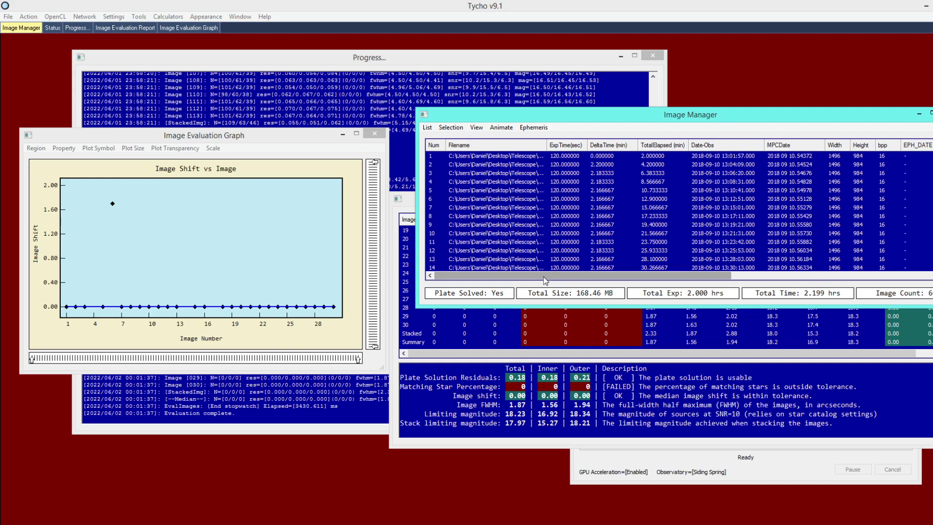
# Run Evaluate Images on the folder 3 set with the current settings and move its report beside the graph
pyautogui.click(28, 16)
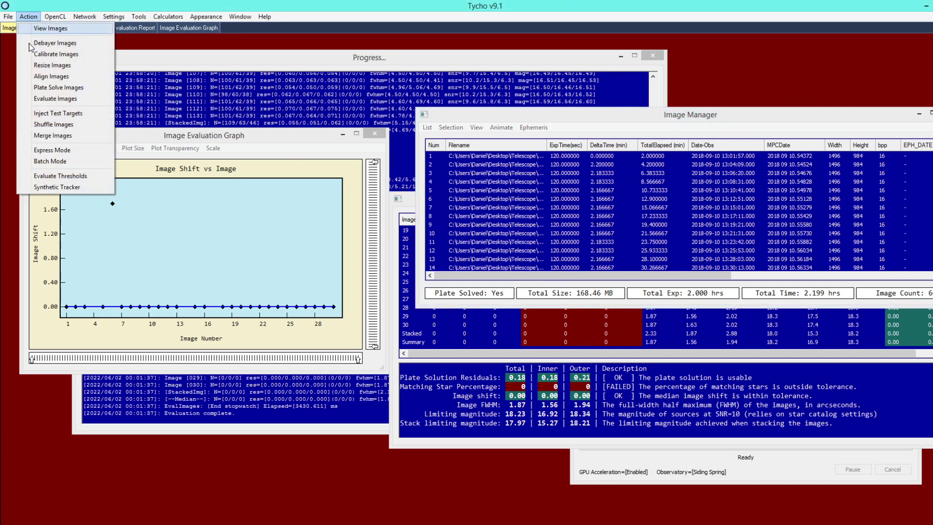
pyautogui.click(53, 100)
pyautogui.click(256, 246)
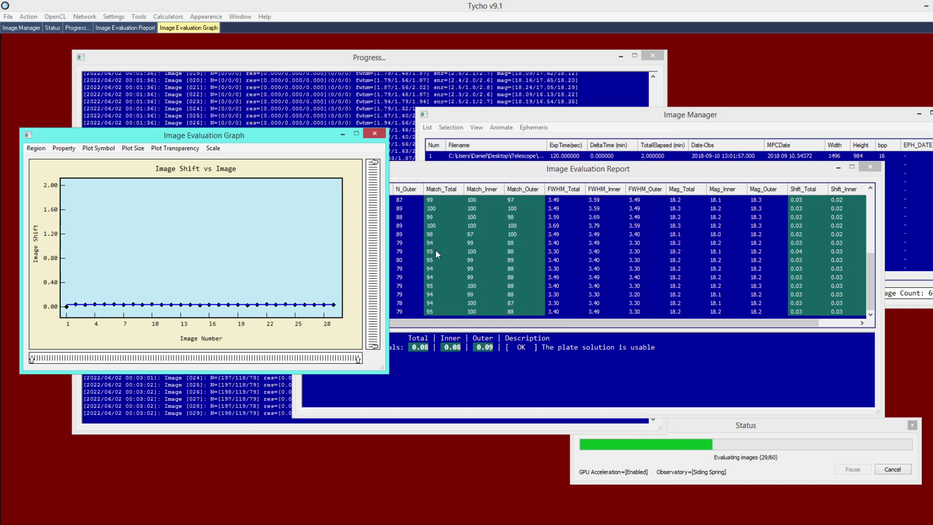
pyautogui.moveTo(496, 168); pyautogui.dragTo(547, 180)
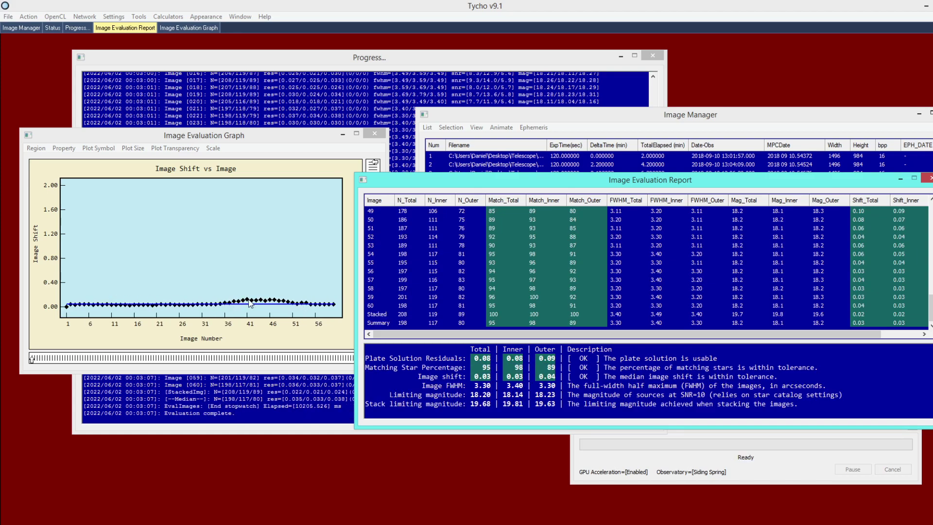
# Rescale the Image Shift graph to Auto - Min/Max, and switch its scale to Auto - 0/Max
pyautogui.click(212, 148)
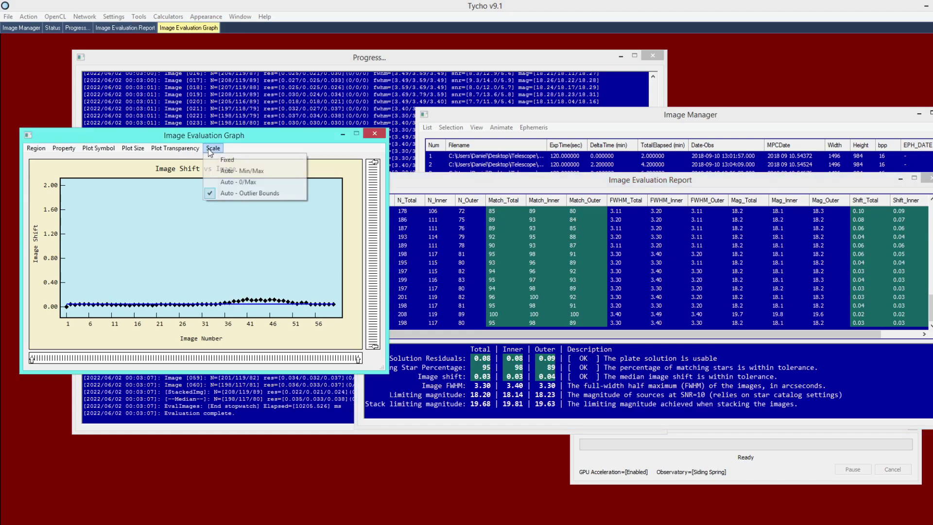
pyautogui.click(220, 172)
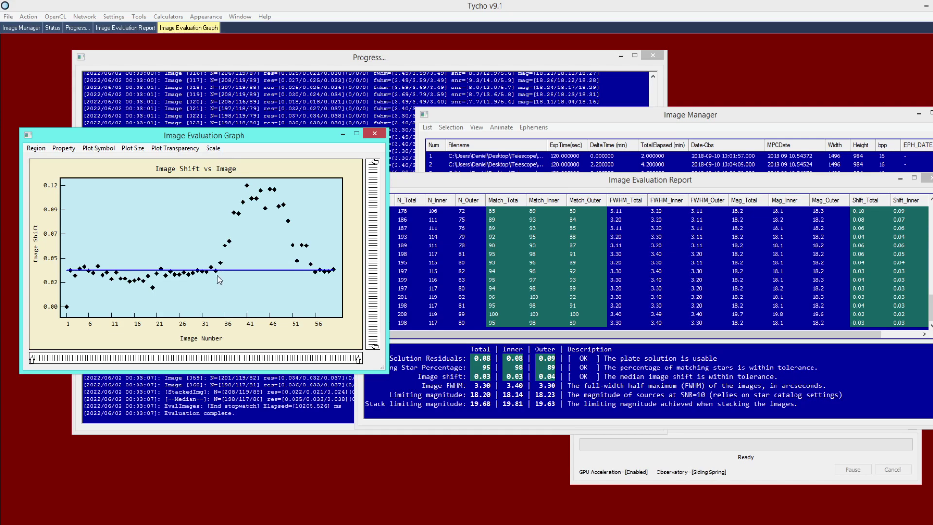
pyautogui.click(213, 148)
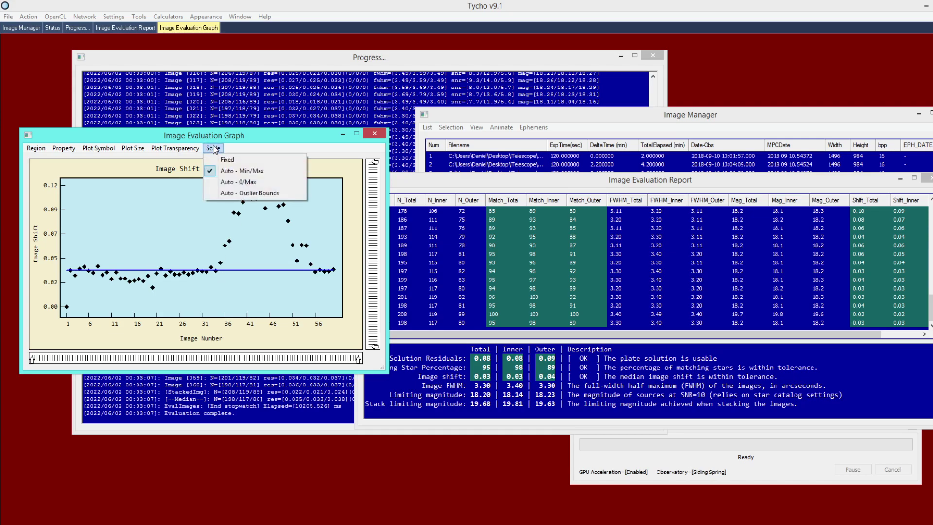
pyautogui.click(223, 182)
# Plot Limiting Magnitude per image and highlight the total stack limiting magnitude in the evaluation report
pyautogui.click(63, 148)
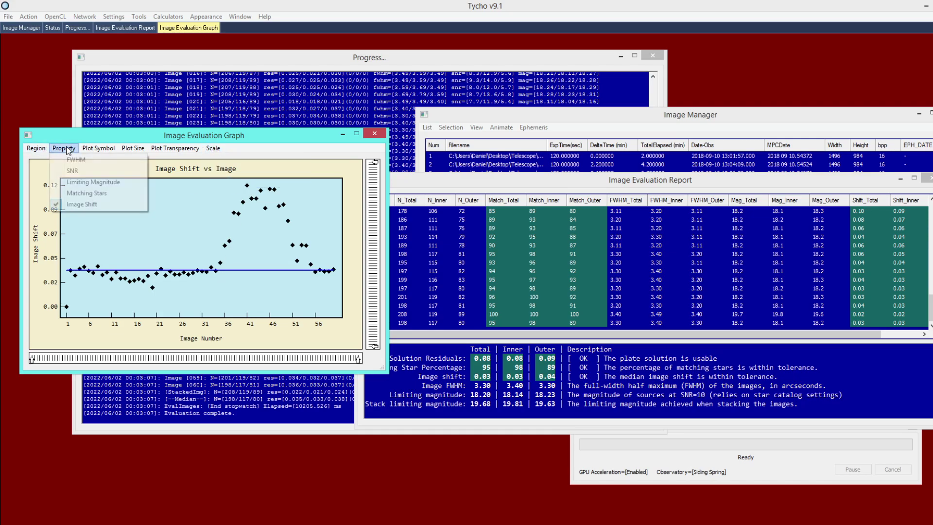
pyautogui.click(78, 181)
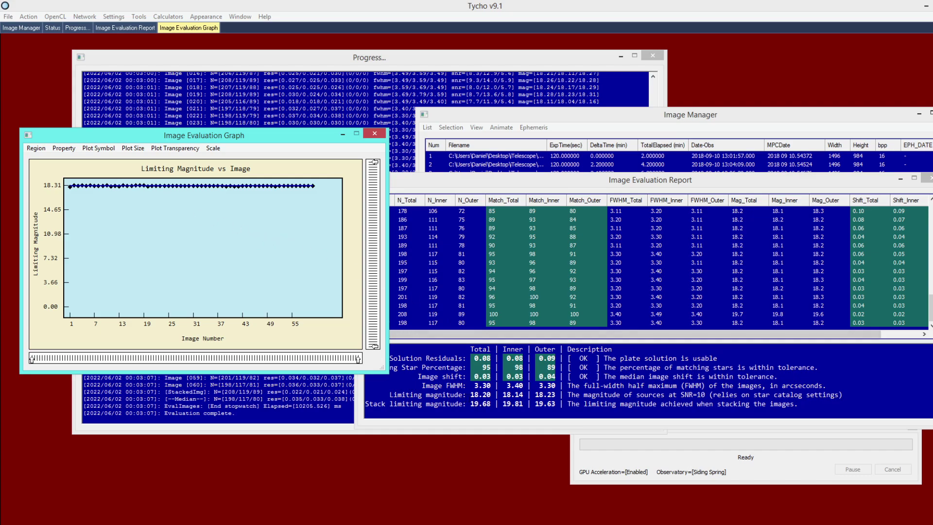
pyautogui.click(368, 412)
pyautogui.moveTo(470, 395); pyautogui.dragTo(489, 405)
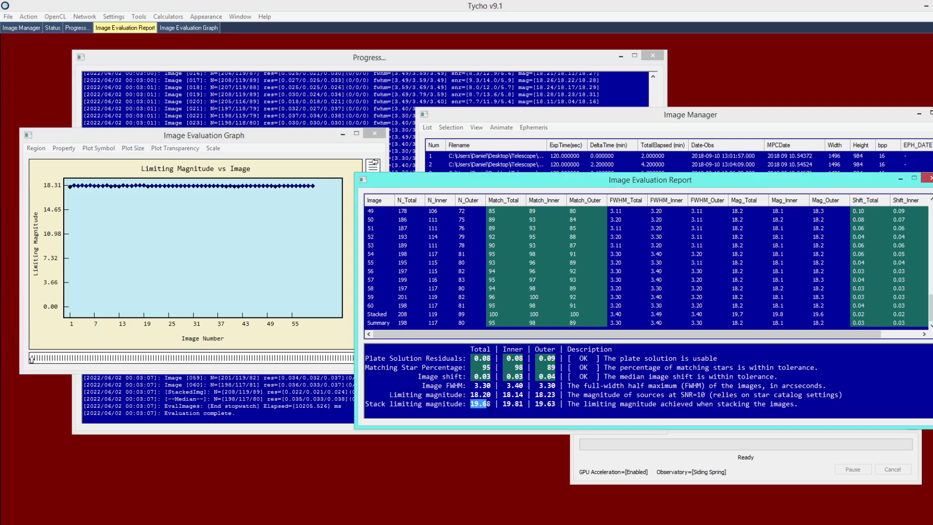
# Open the folder 3 images in the Image Viewer
pyautogui.click(28, 16)
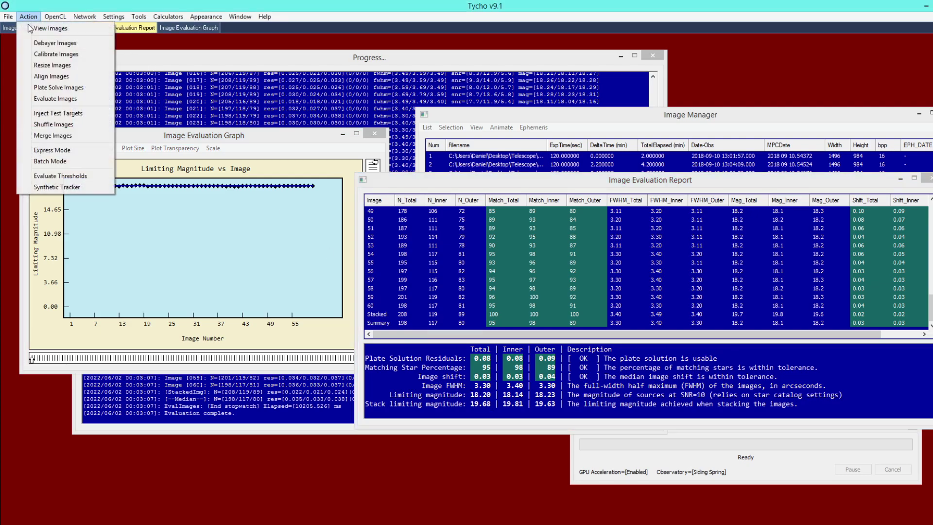
pyautogui.click(41, 39)
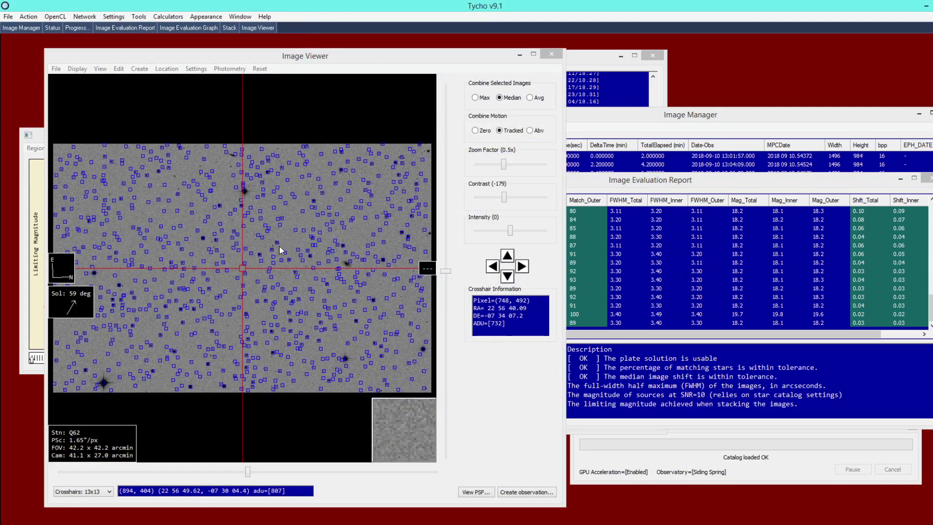
# Select all folder 3 images so the Image Viewer shows their median stack, and hide the catalog stars
pyautogui.scroll(2, 275, 228)
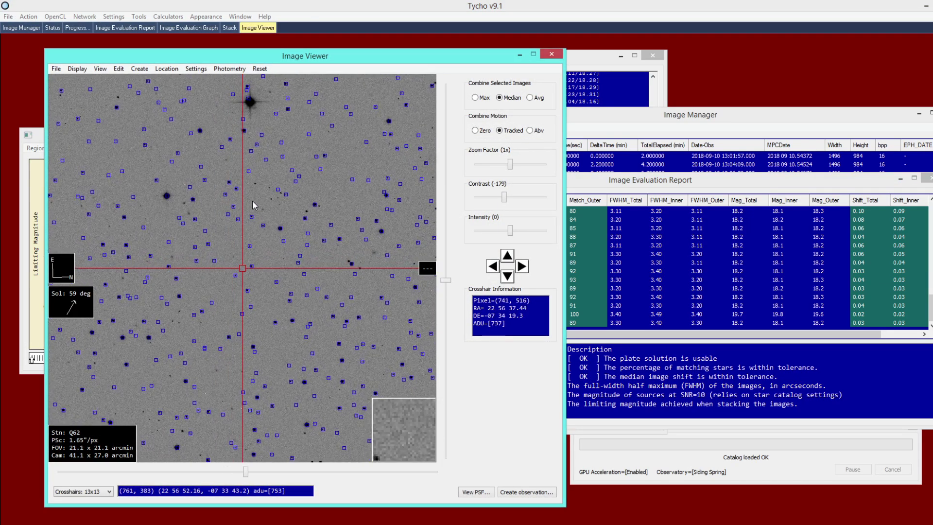
pyautogui.click(573, 132)
pyautogui.click(450, 127)
pyautogui.click(454, 138)
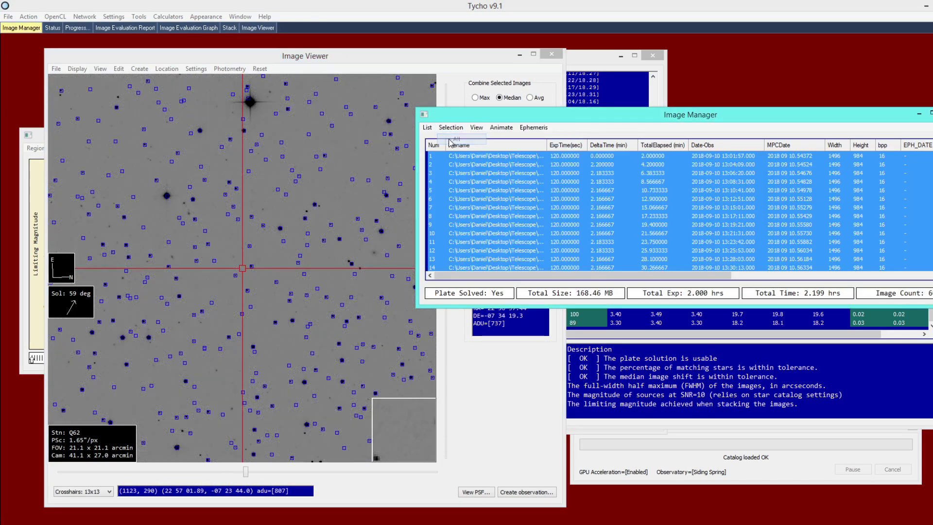
pyautogui.click(312, 171)
pyautogui.click(78, 68)
pyautogui.click(90, 78)
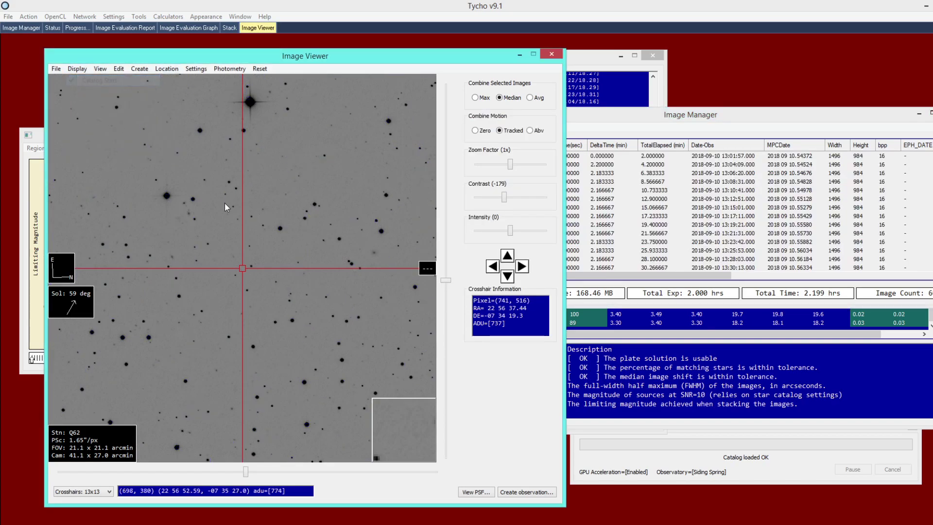
# Open the Object Profile and sample a patch of empty background and a faint source in the stack
pyautogui.scroll(1, 259, 212)
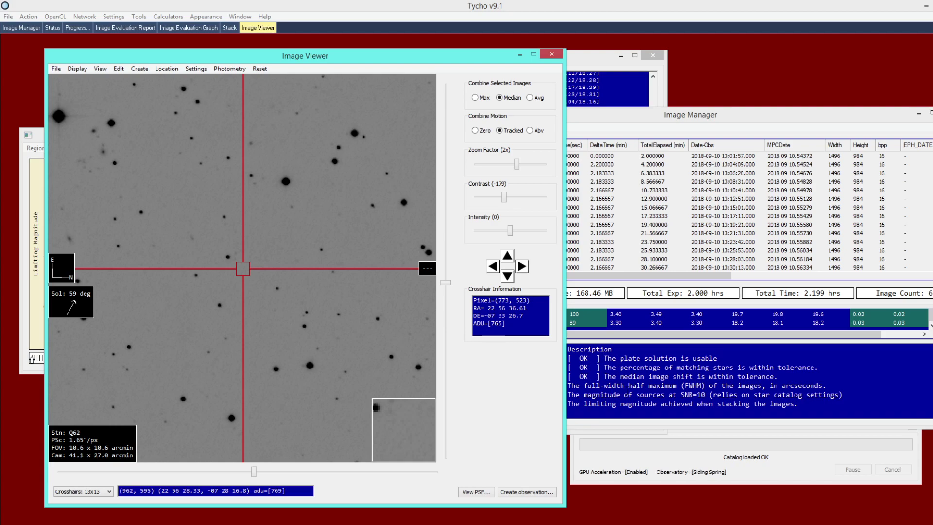
pyautogui.rightClick(298, 292)
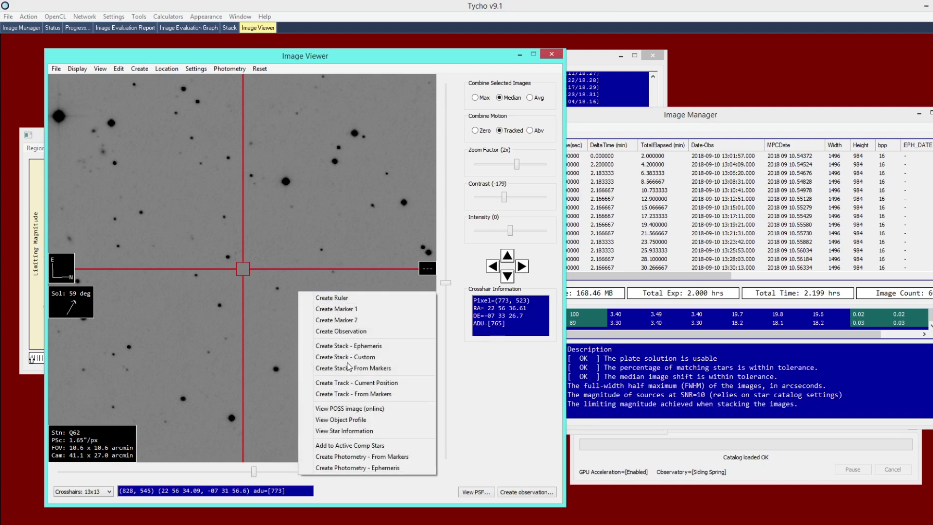
pyautogui.click(356, 418)
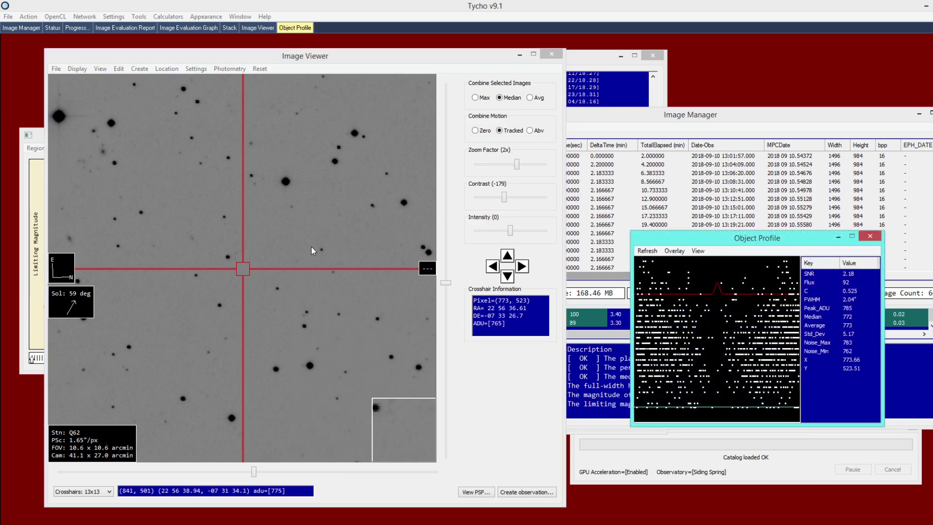
pyautogui.click(272, 293)
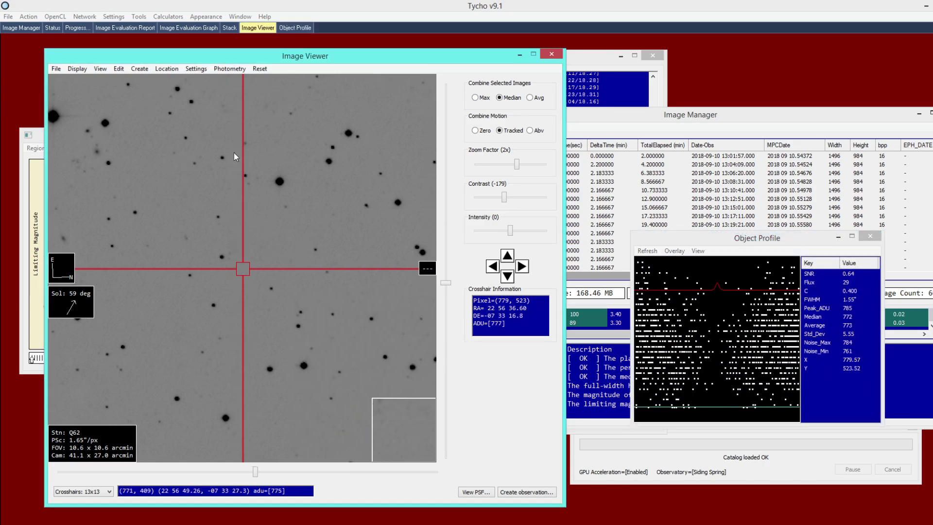
pyautogui.click(245, 141)
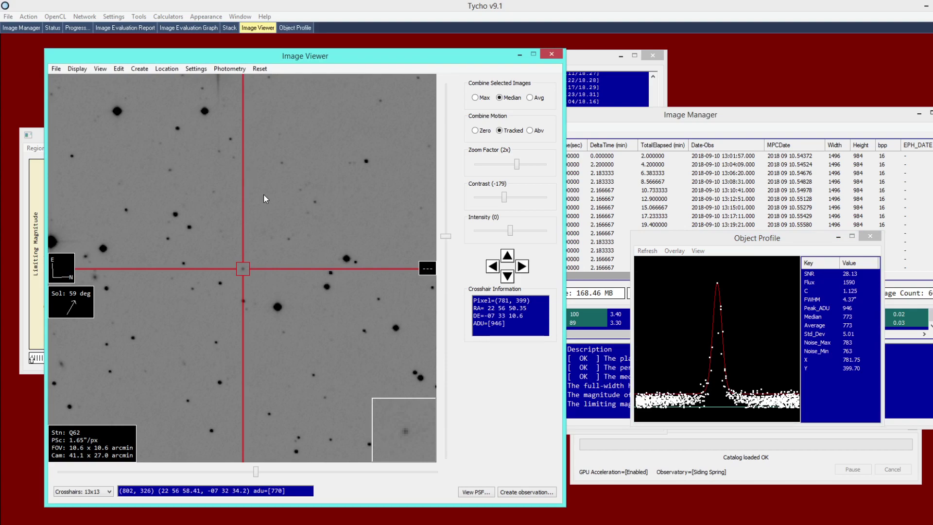
# Set the contrast to 0 and examine the profiles of several faint sources across the stacked image
pyautogui.click(509, 197)
pyautogui.scroll(-1, 320, 271)
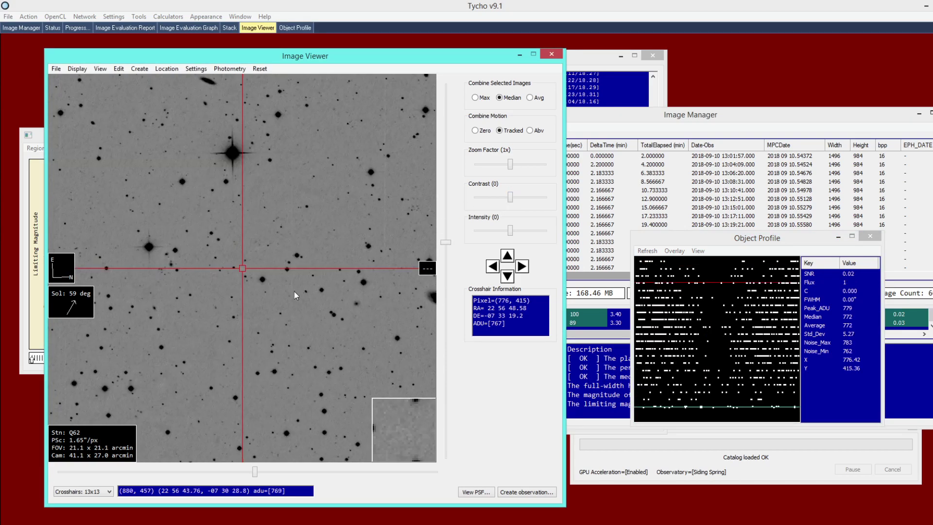
pyautogui.scroll(1, 237, 271)
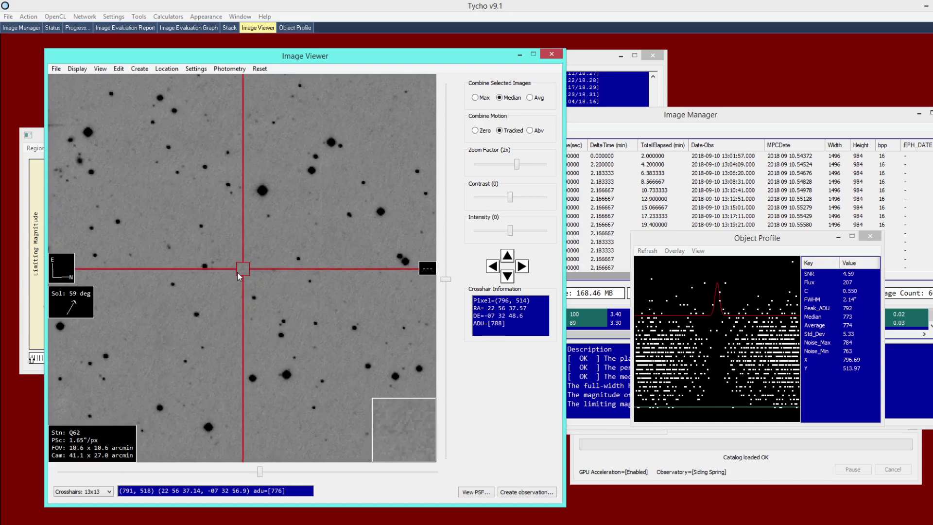
pyautogui.click(252, 317)
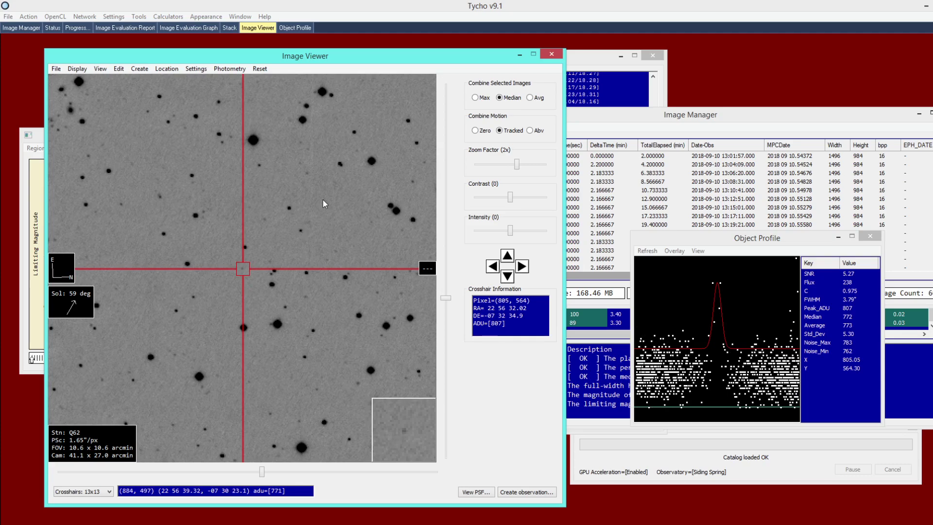
pyautogui.click(303, 223)
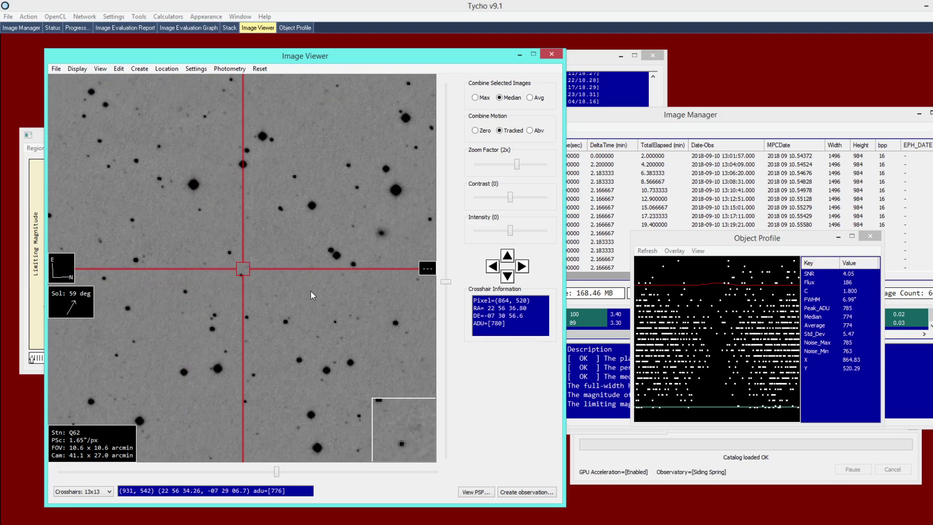
pyautogui.click(291, 306)
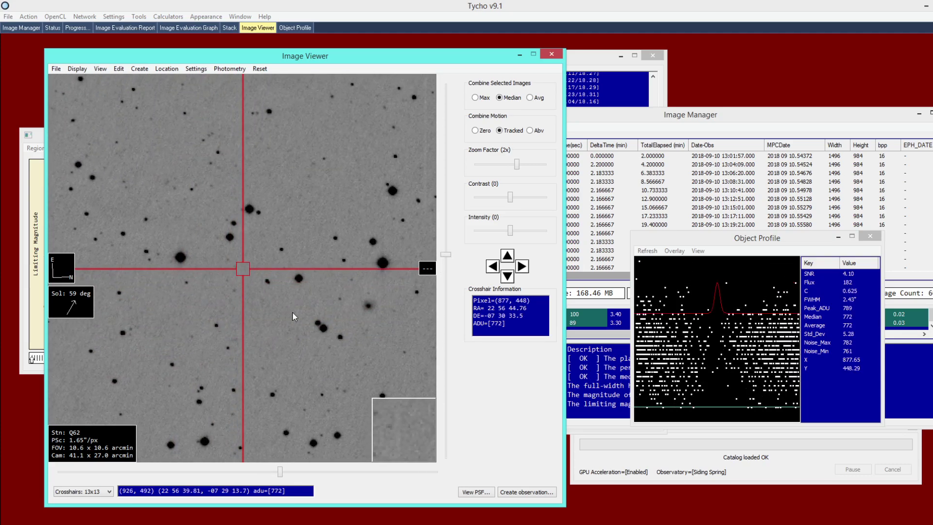
pyautogui.click(324, 158)
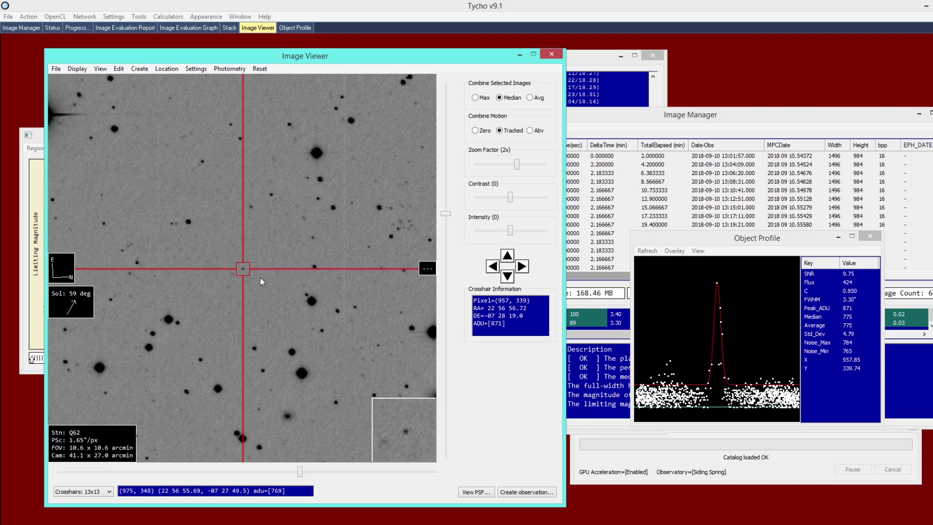
# Display the catalog stars and look up the star information for the faint star under the crosshair
pyautogui.click(77, 68)
pyautogui.click(90, 80)
pyautogui.scroll(1, 242, 261)
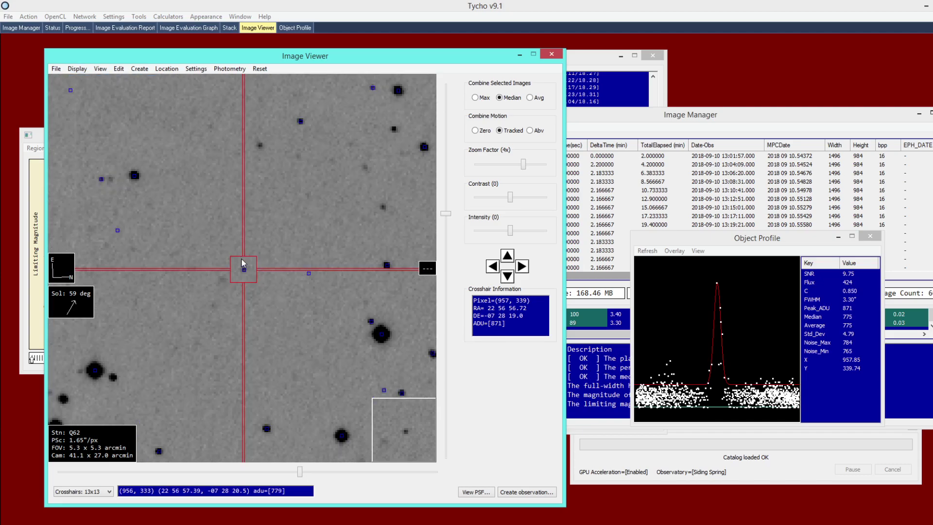
pyautogui.rightClick(263, 295)
pyautogui.click(295, 437)
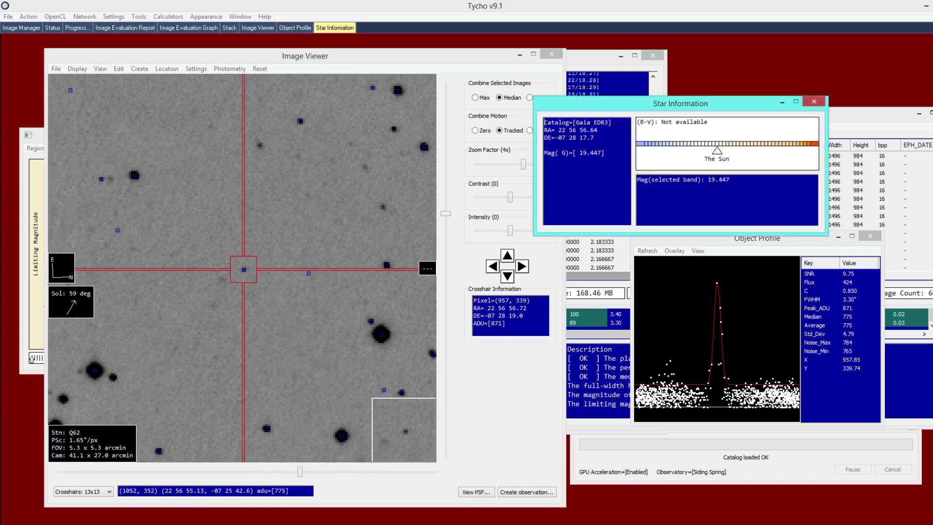
pyautogui.click(357, 225)
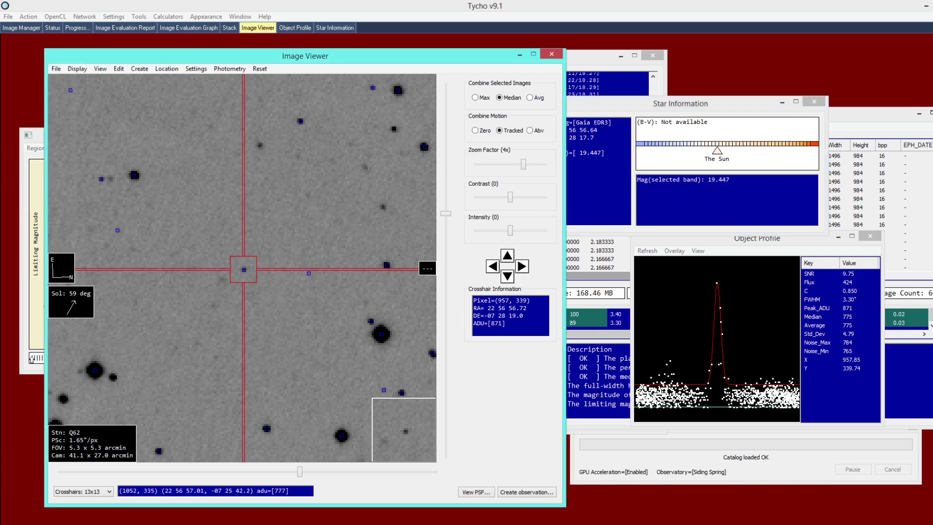
# Arrange the Star Information, Object Profile and evaluation report windows to compare the star's magnitude and SNR with the stack limiting magnitude
pyautogui.moveTo(690, 244); pyautogui.dragTo(757, 282)
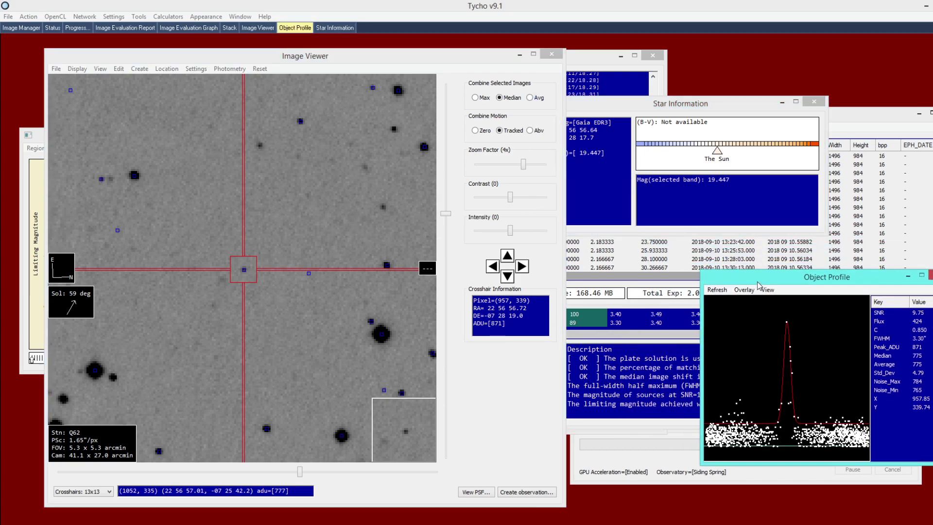
pyautogui.click(629, 429)
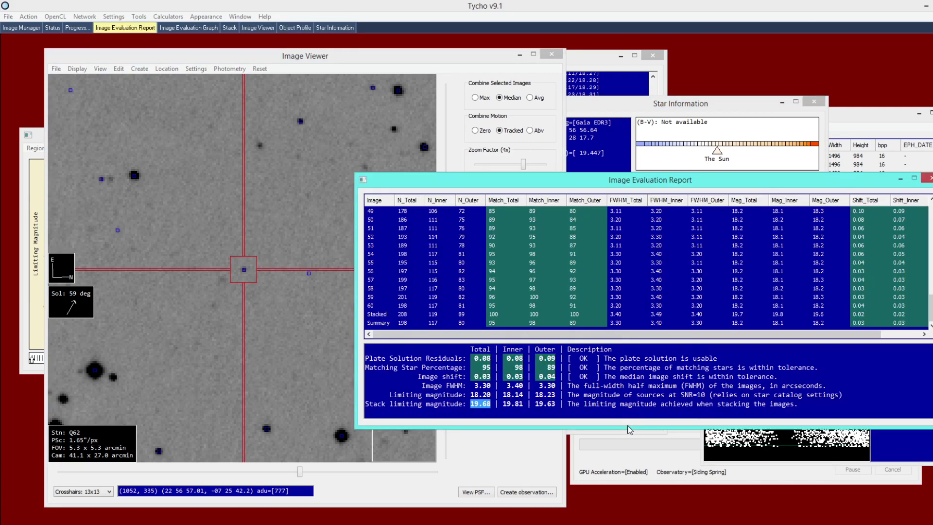
pyautogui.click(478, 404)
pyautogui.moveTo(685, 112); pyautogui.dragTo(672, 83)
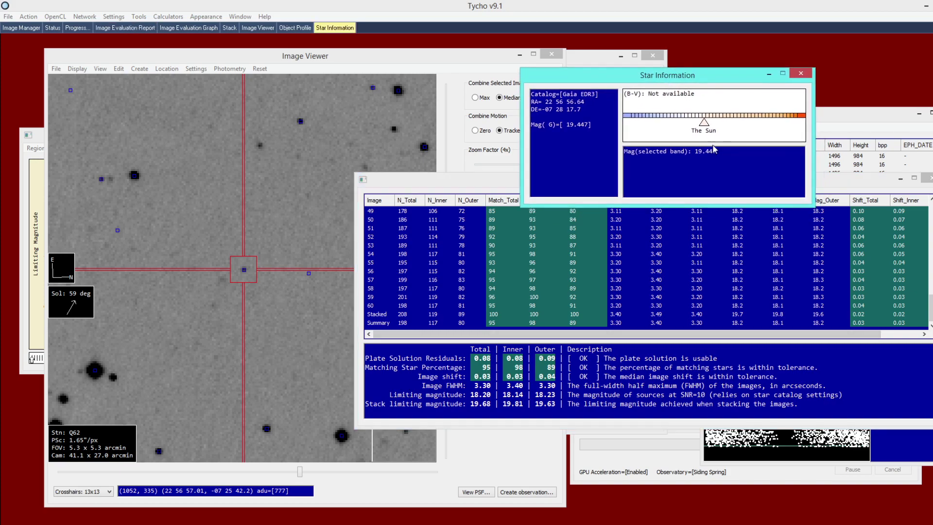
pyautogui.click(712, 459)
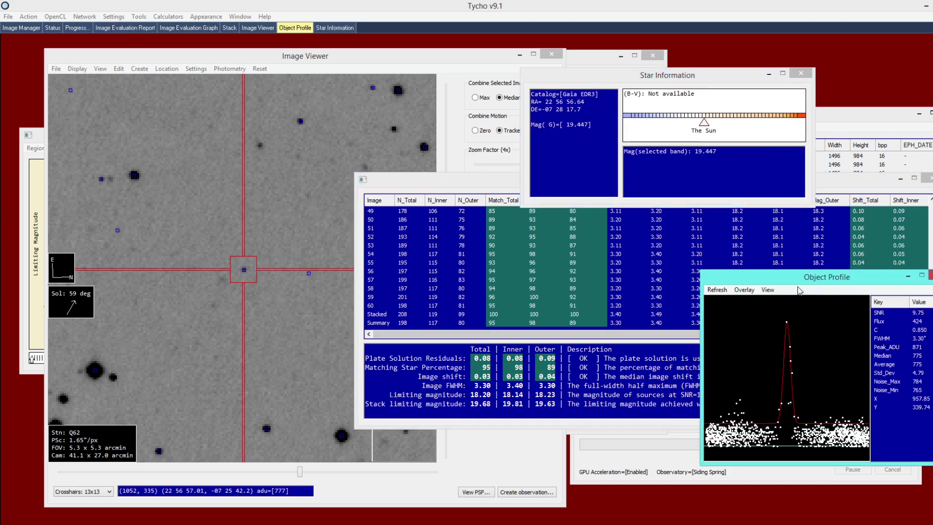
pyautogui.moveTo(787, 277); pyautogui.dragTo(778, 316)
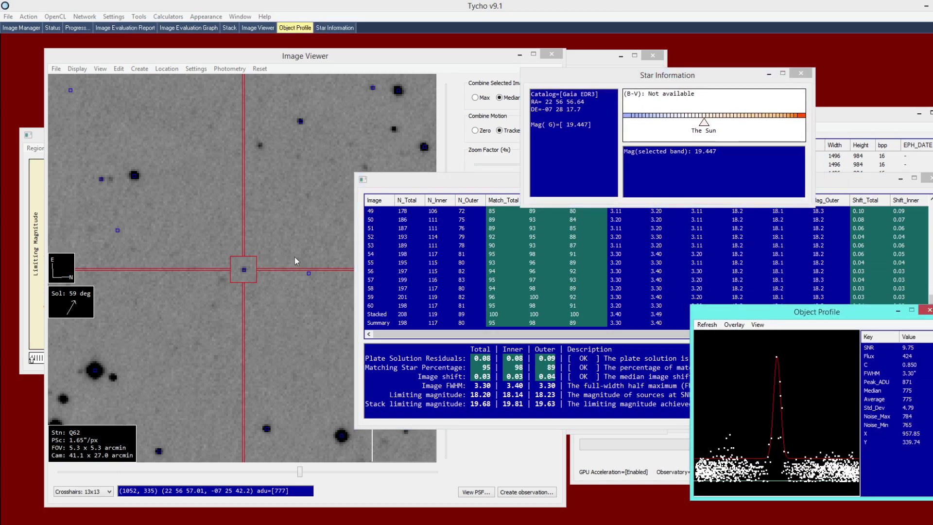
# Hide the catalog stars in the stacked image again
pyautogui.click(277, 276)
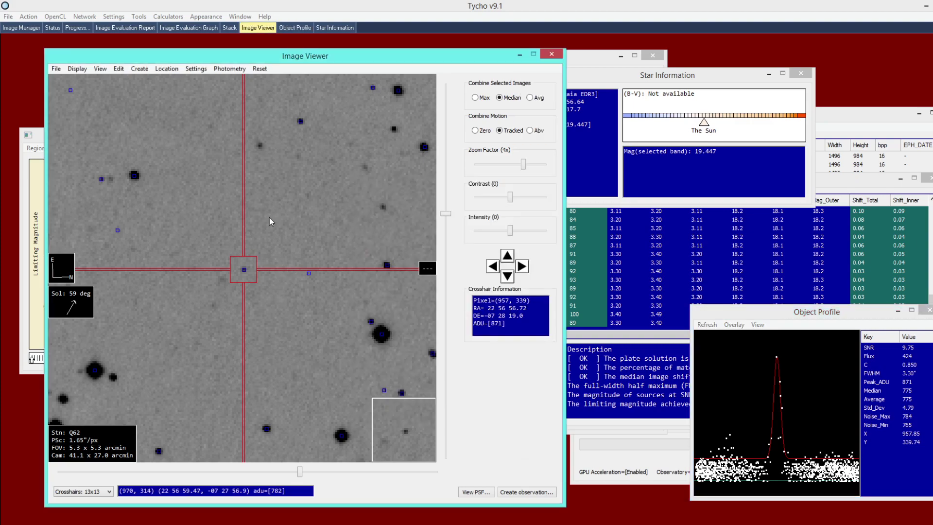
pyautogui.click(78, 68)
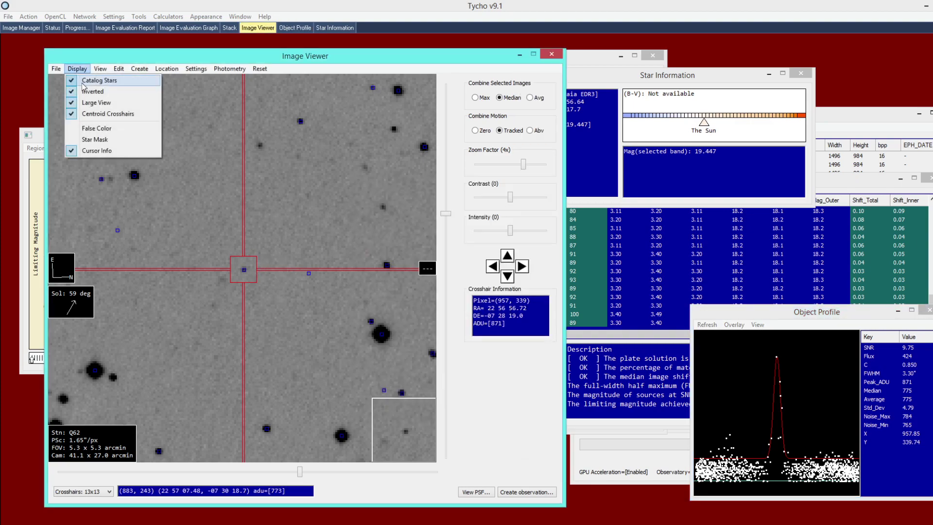
pyautogui.click(85, 77)
pyautogui.scroll(-1, 230, 220)
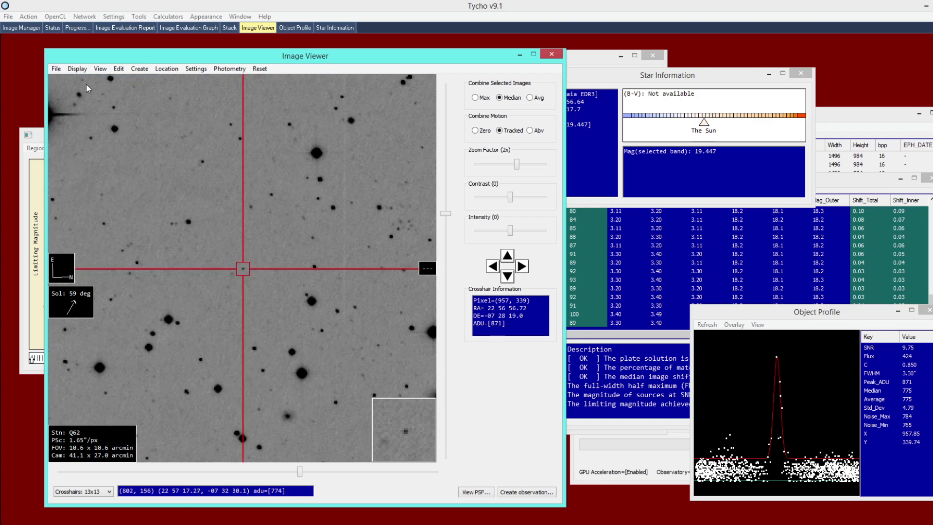
# Show only image 1 in the Image Viewer and check the total stack limiting magnitude in the evaluation report
pyautogui.click(34, 28)
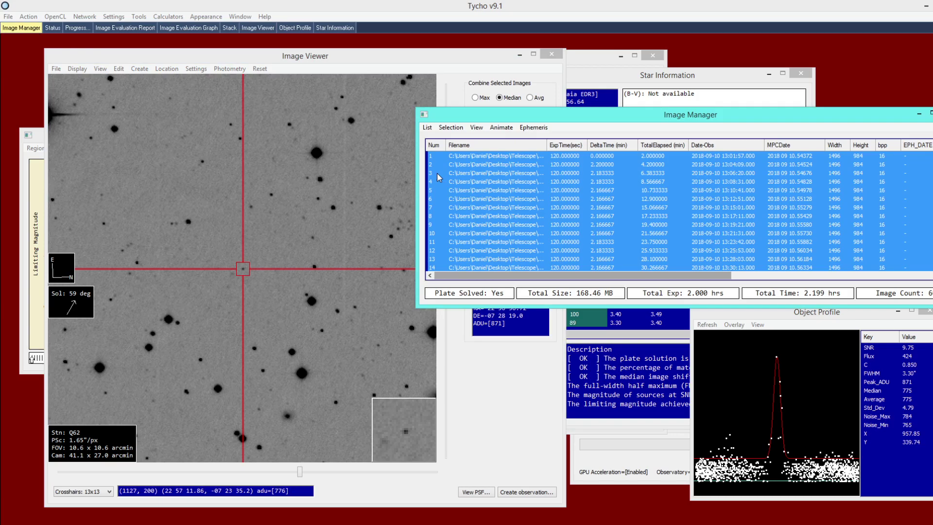
pyautogui.keyDown('ctrl'); pyautogui.click(433, 156); pyautogui.keyUp('ctrl')
pyautogui.click(413, 161)
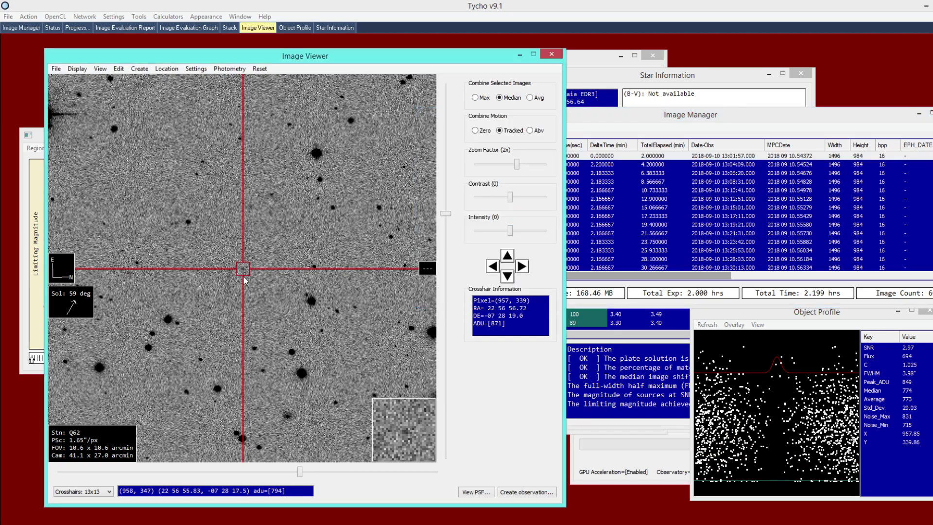
pyautogui.scroll(-1, 265, 286)
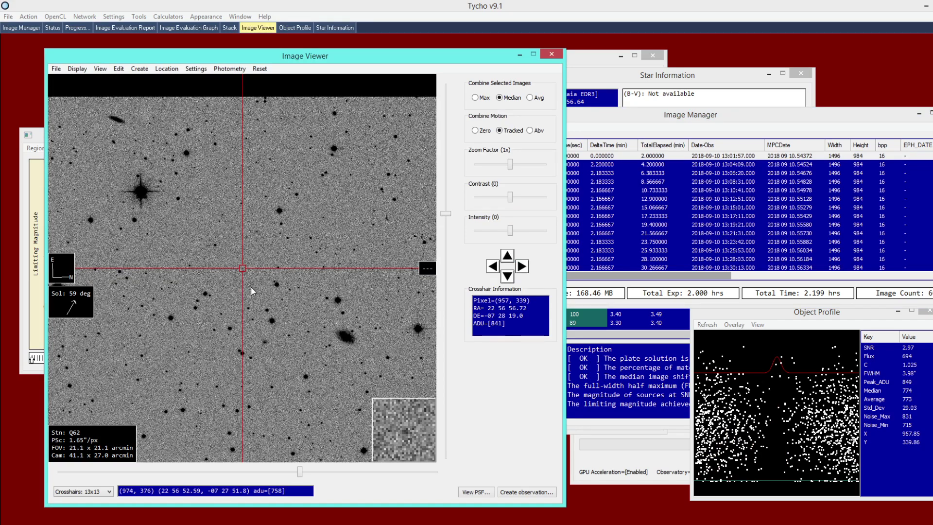
pyautogui.click(605, 422)
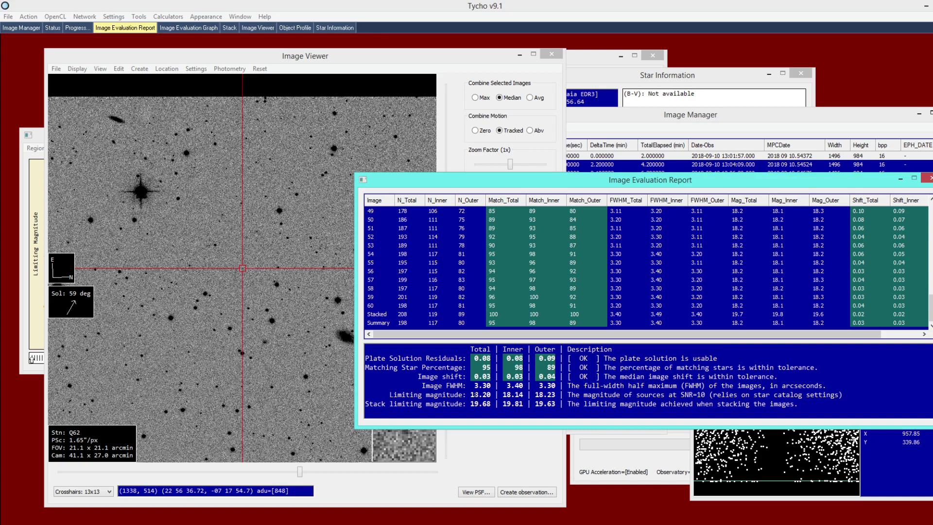
pyautogui.moveTo(466, 404); pyautogui.dragTo(495, 404)
# Set the star catalog to exclude stars with magnitude greater than 15
pyautogui.click(115, 16)
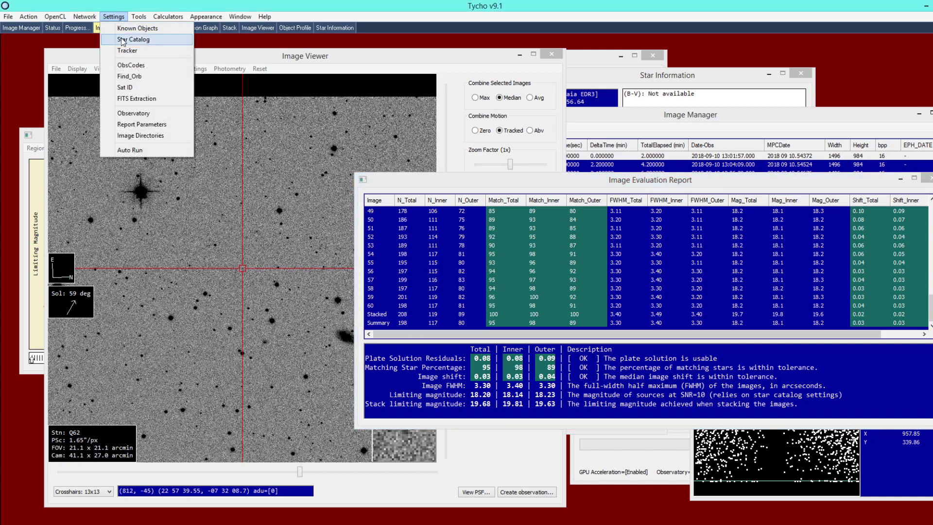
pyautogui.click(133, 40)
pyautogui.doubleClick(310, 137)
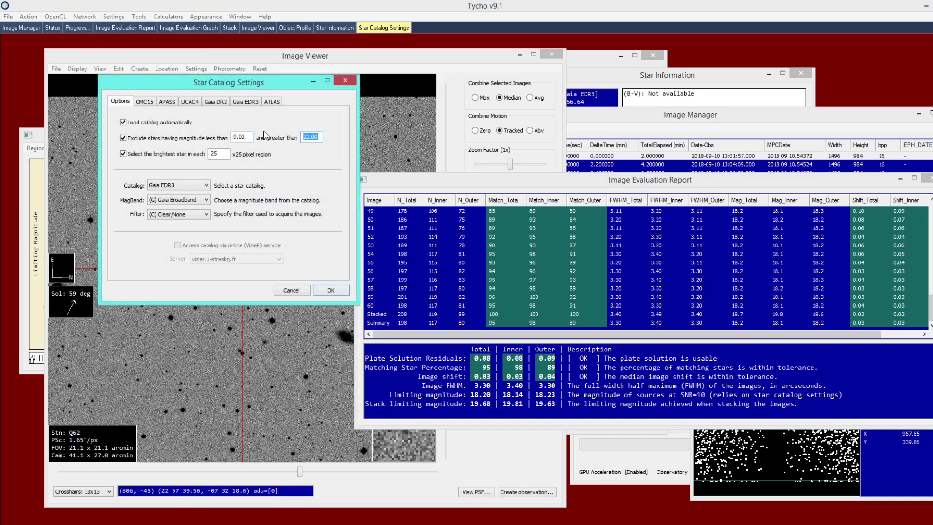
pyautogui.write('15')
pyautogui.click(330, 290)
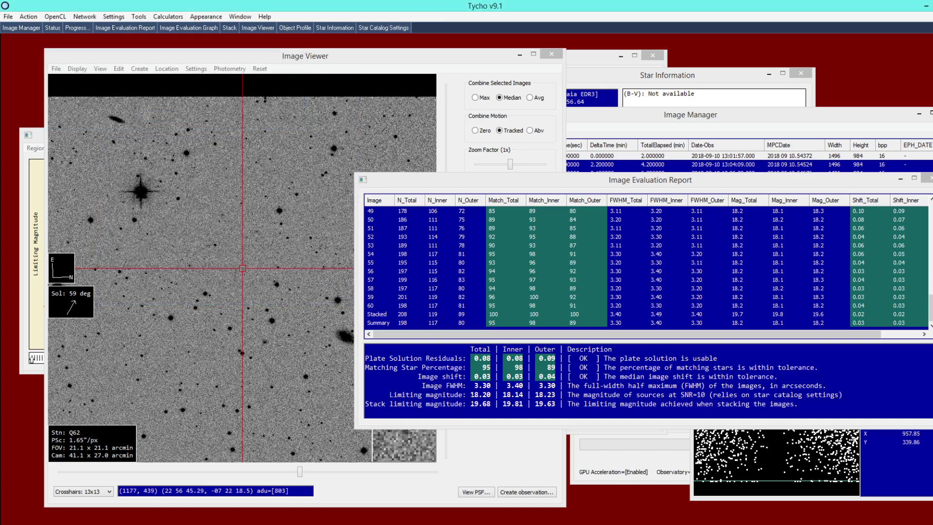
# Rerun Evaluate Images on the folder 3 set with the current threshold settings
pyautogui.click(28, 16)
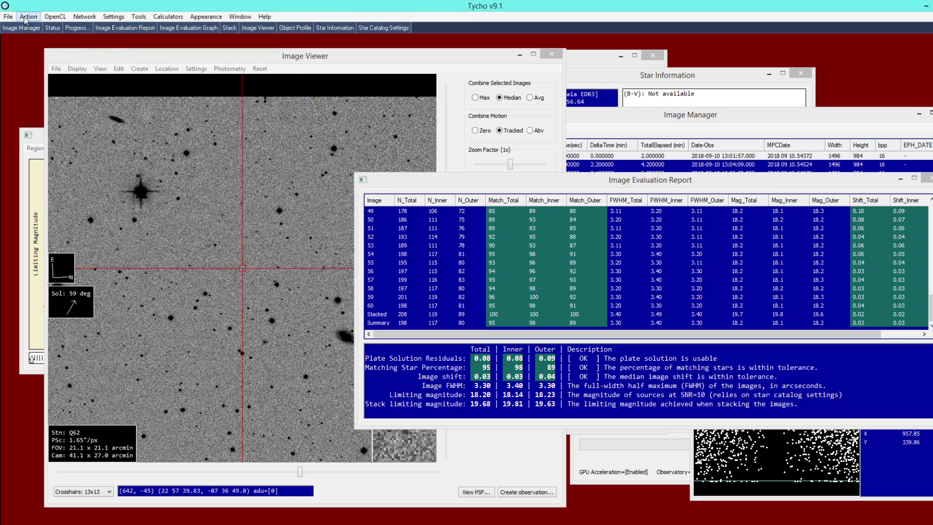
pyautogui.click(55, 98)
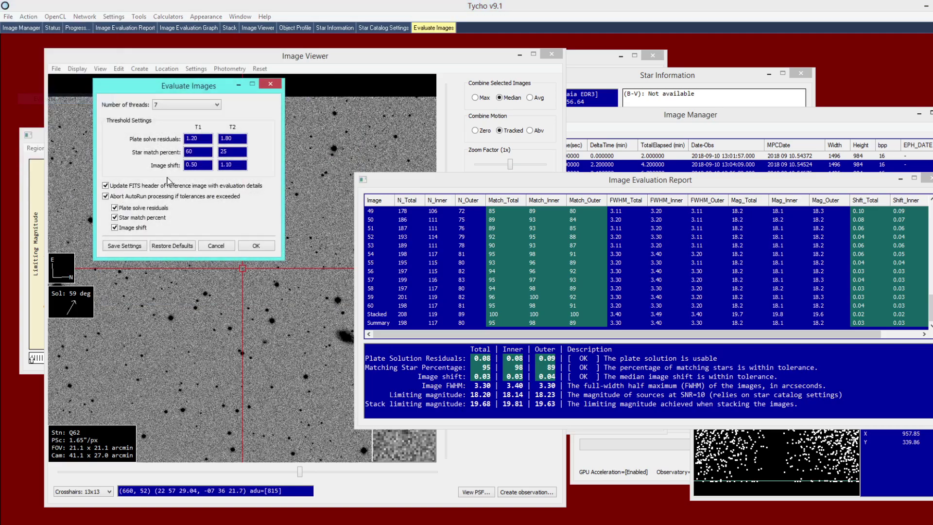
pyautogui.click(246, 244)
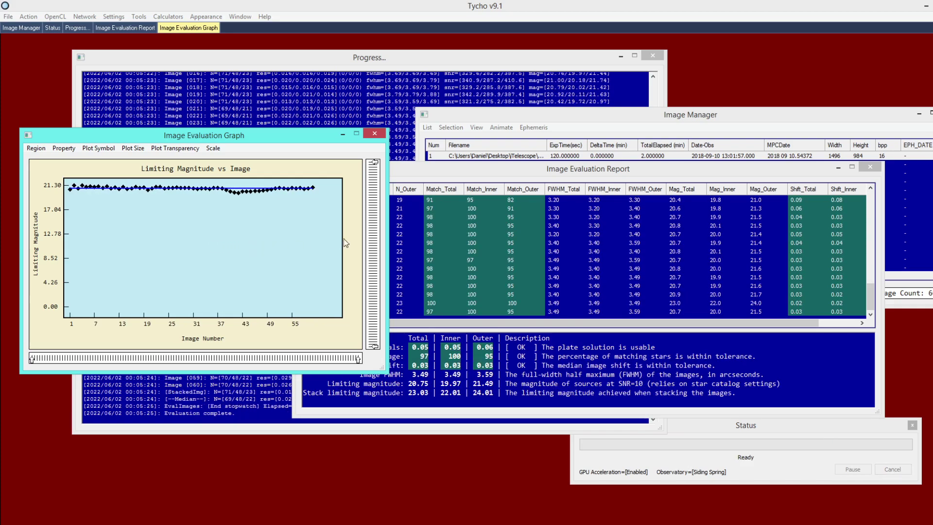
# Set the star catalog to exclude stars with magnitude greater than 22 and apply the settings
pyautogui.click(500, 187)
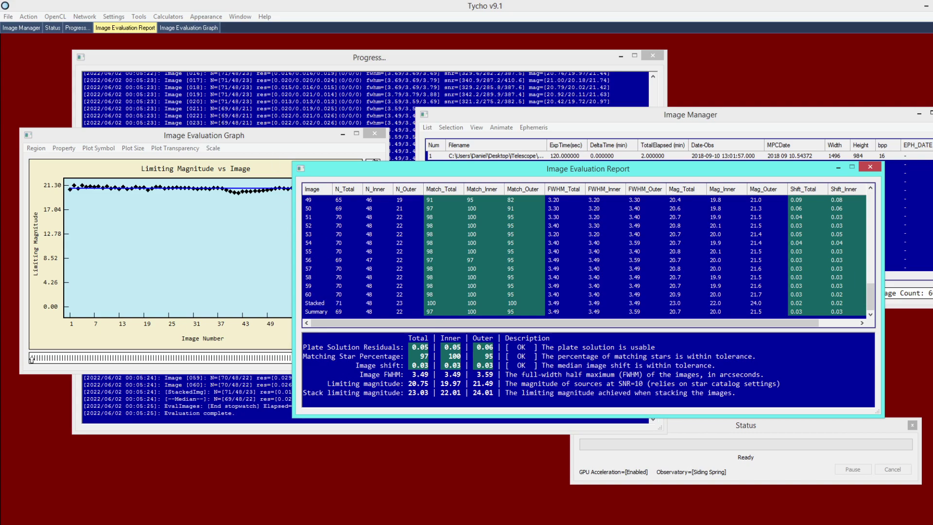
pyautogui.click(114, 17)
pyautogui.click(127, 39)
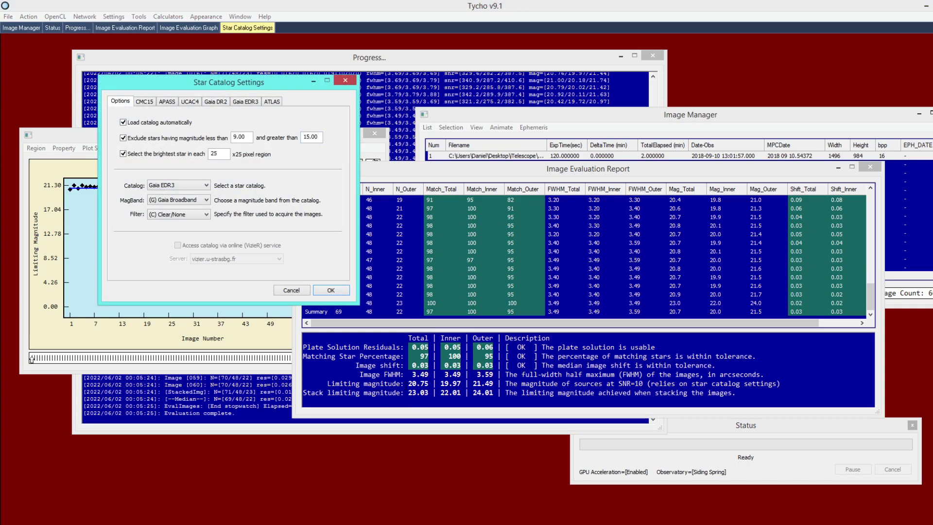
pyautogui.moveTo(319, 137); pyautogui.dragTo(278, 139)
pyautogui.write('22')
pyautogui.click(330, 291)
# Rerun Evaluate Images on the loaded set with the updated star catalog settings
pyautogui.click(28, 16)
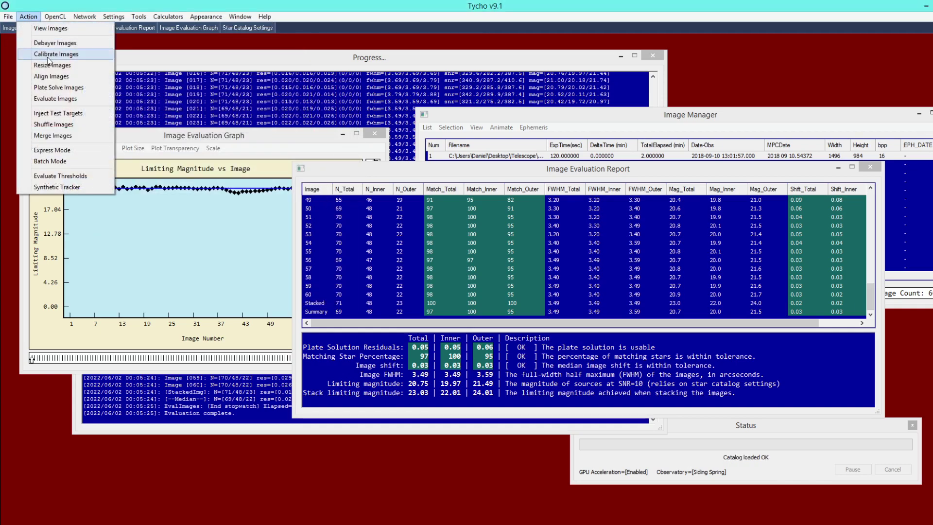
pyautogui.click(55, 100)
pyautogui.click(255, 246)
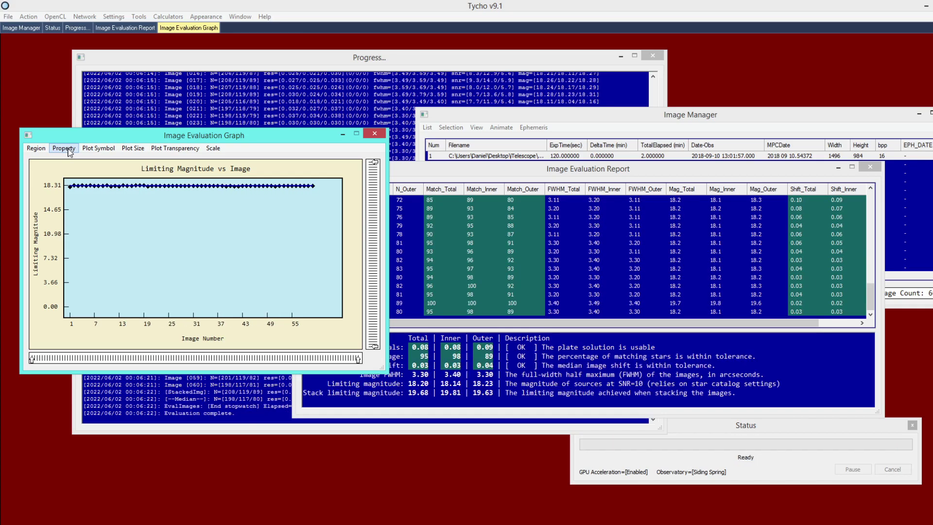
# Plot SNR per image in the evaluation graph, followed by image shift per image
pyautogui.click(69, 152)
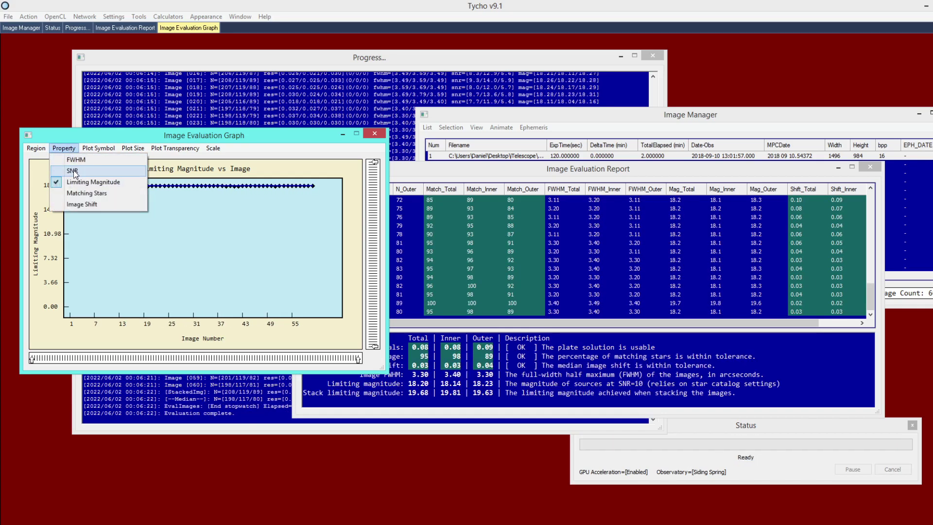
pyautogui.click(74, 170)
pyautogui.click(62, 149)
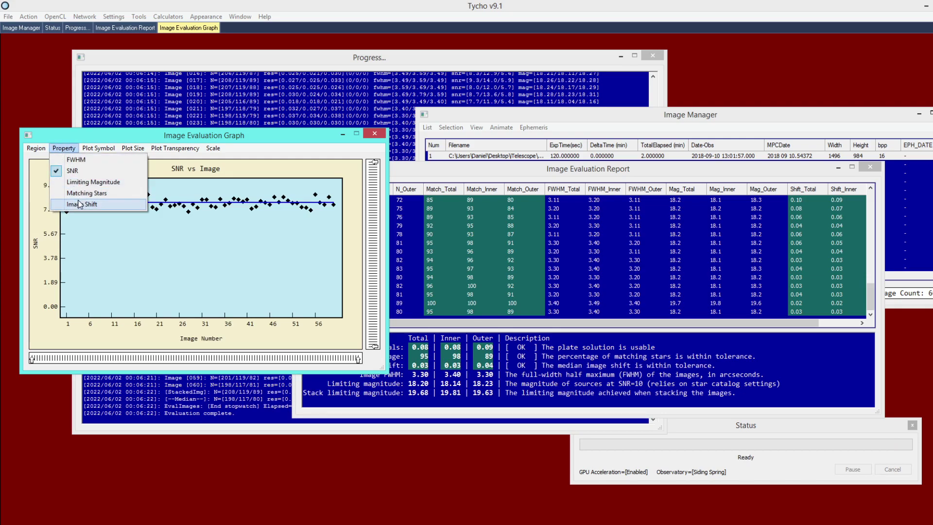
pyautogui.click(88, 194)
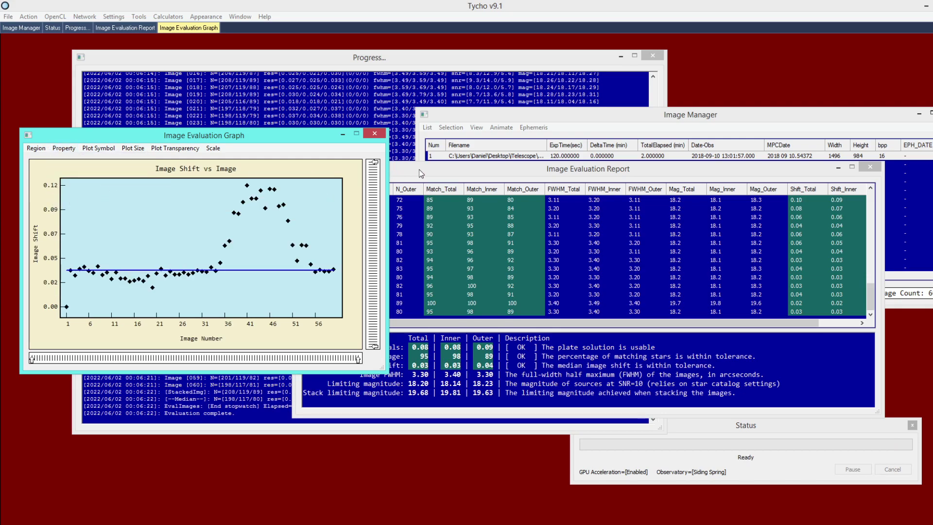
# Move the evaluation report in front of the graph and review its summary of limiting magnitudes
pyautogui.moveTo(418, 169); pyautogui.dragTo(361, 206)
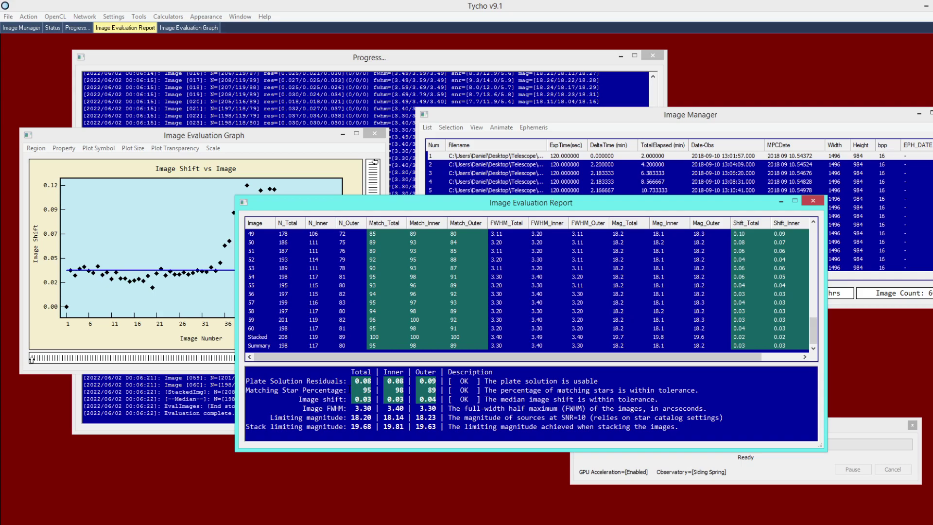
pyautogui.moveTo(546, 208); pyautogui.dragTo(492, 215)
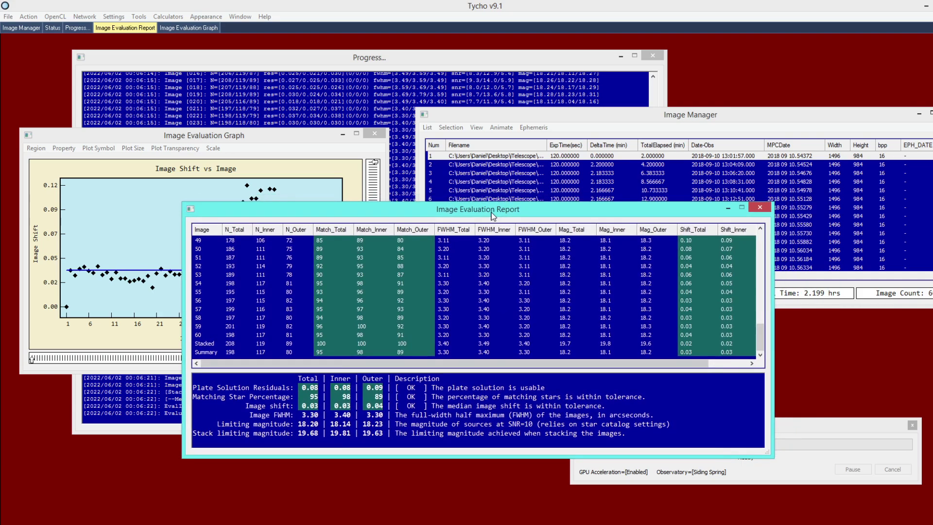